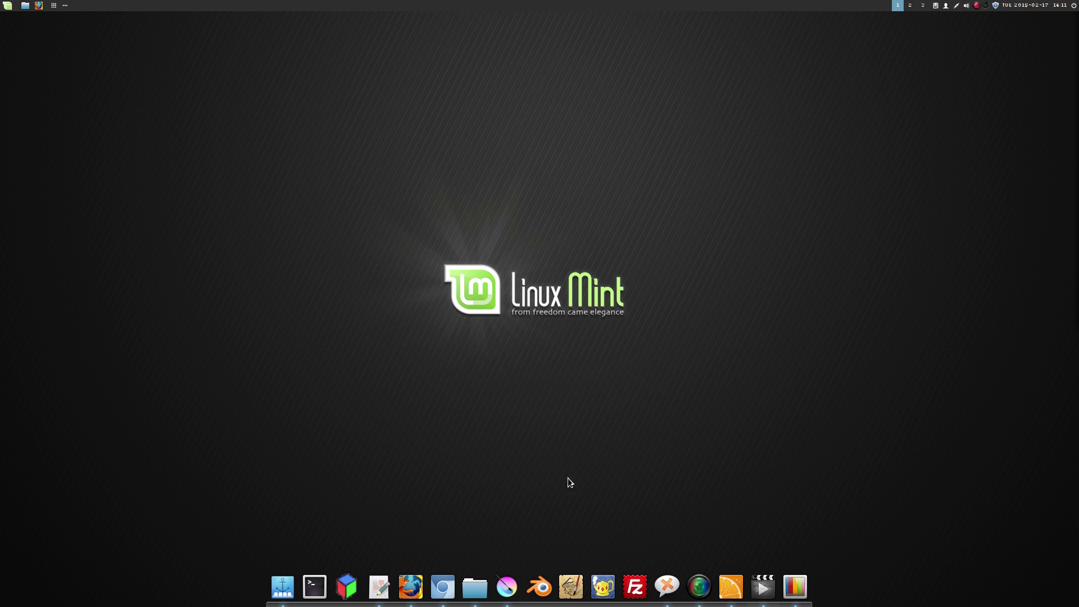
Switch to Krita, dismiss the About dialog and maximize the line-art document in the workspace.
left_click(506, 587)
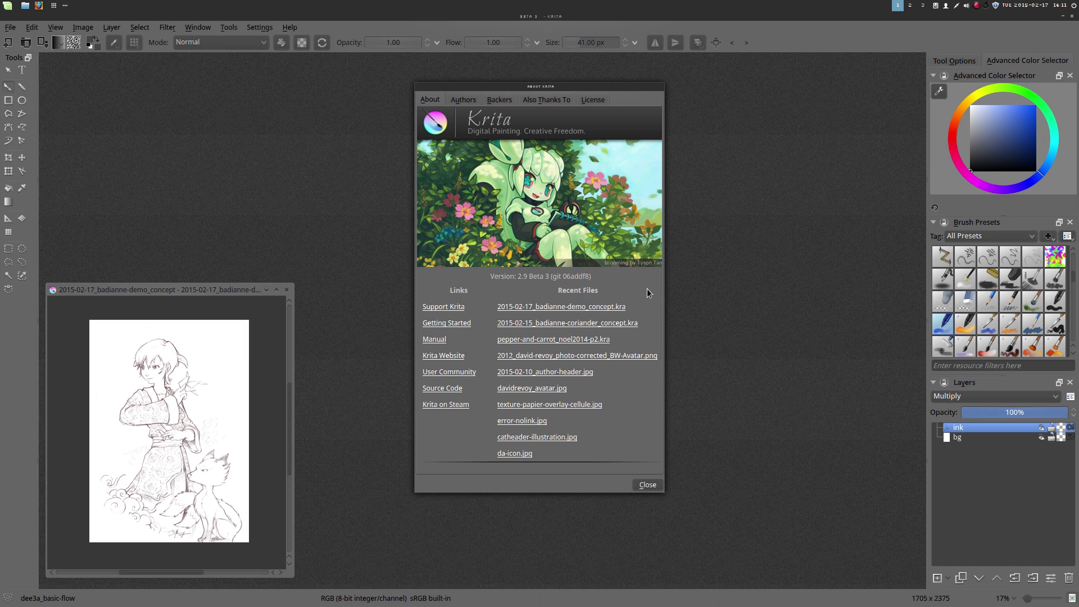
left_click(652, 484)
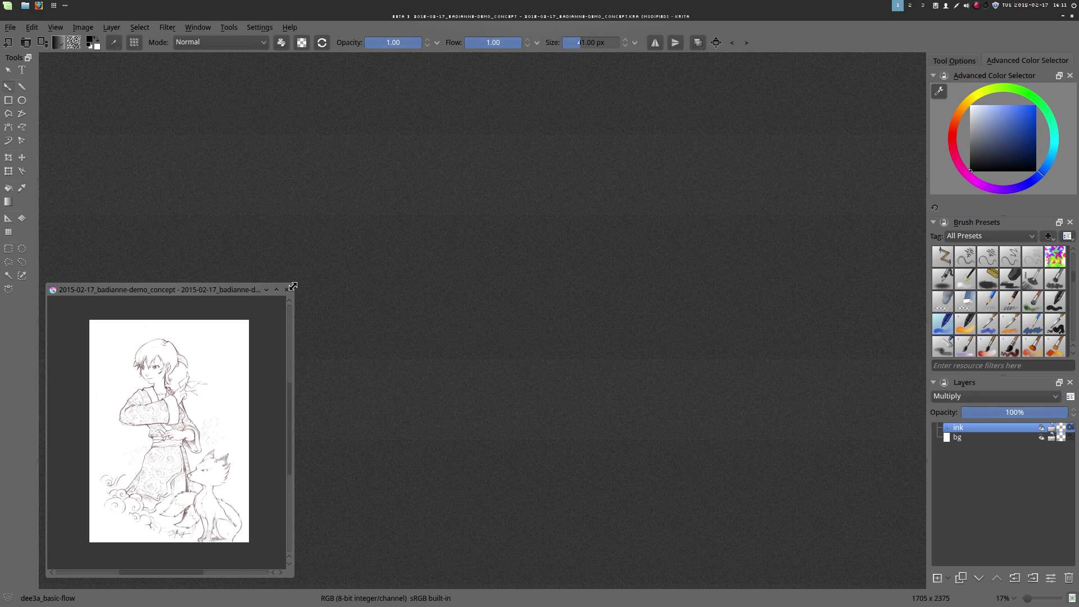
left_click_drag(293, 286, 699, 107)
left_click(681, 108)
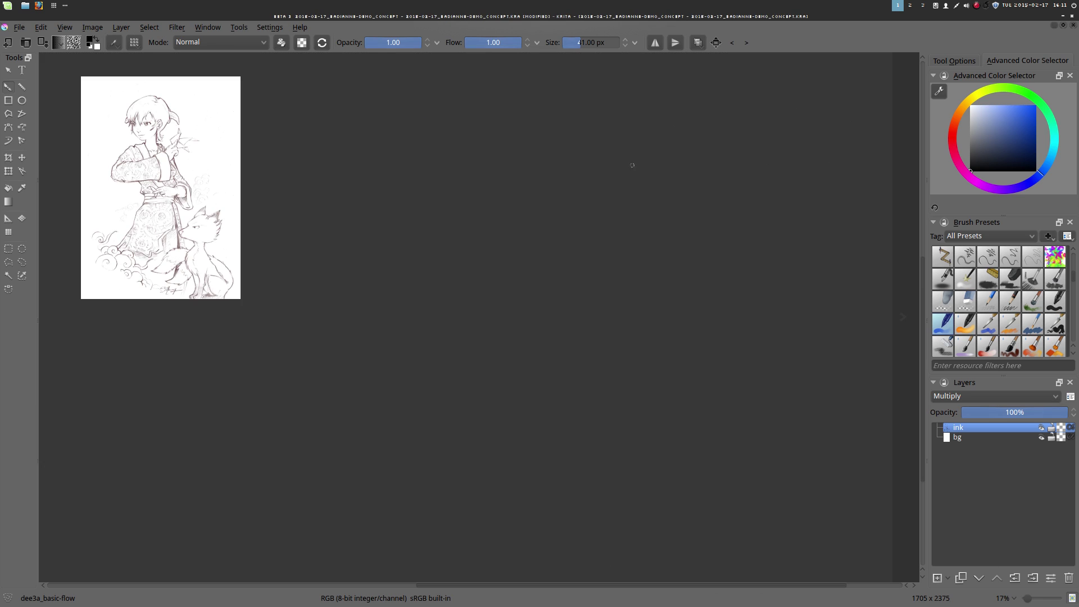
scroll(236, 183, "up", 2)
mouse_move(232, 199)
left_mouse_down()
mouse_move(547, 134)
mouse_move(644, 143)
left_mouse_up()
scroll(570, 309, "up", 1)
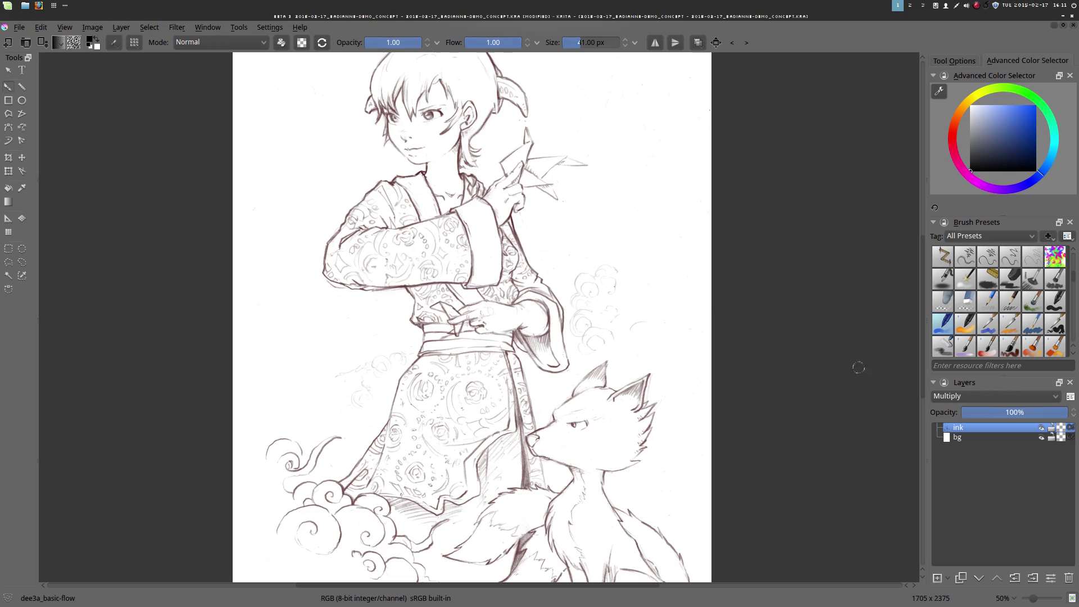
Hide the bg layer to inspect the transparent line art on the ink layer.
left_click(1042, 439)
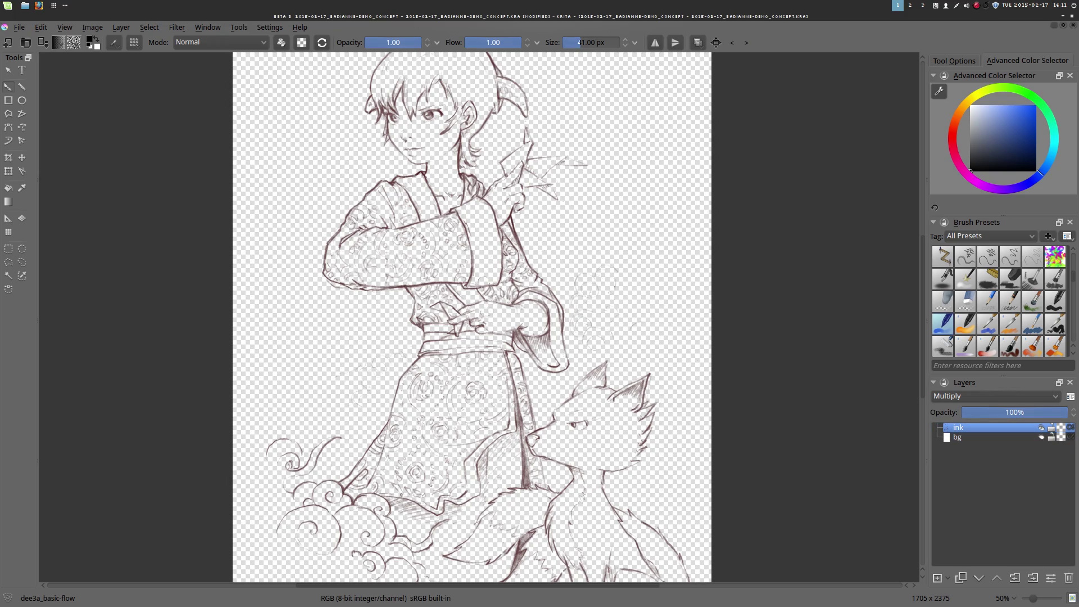
mouse_move(522, 281)
left_mouse_down()
mouse_move(573, 288)
mouse_move(538, 293)
mouse_move(551, 331)
left_mouse_up()
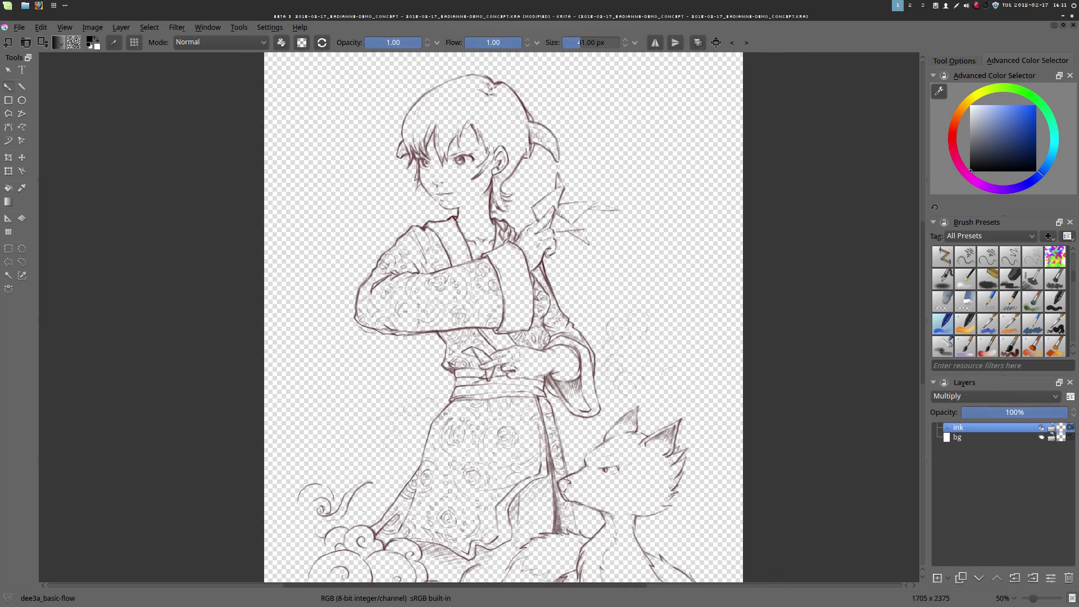
Skim the "From blue sketch to digital in Krita" tutorial in Chromium, return to Krita and show the bg layer again.
mouse_move(411, 595)
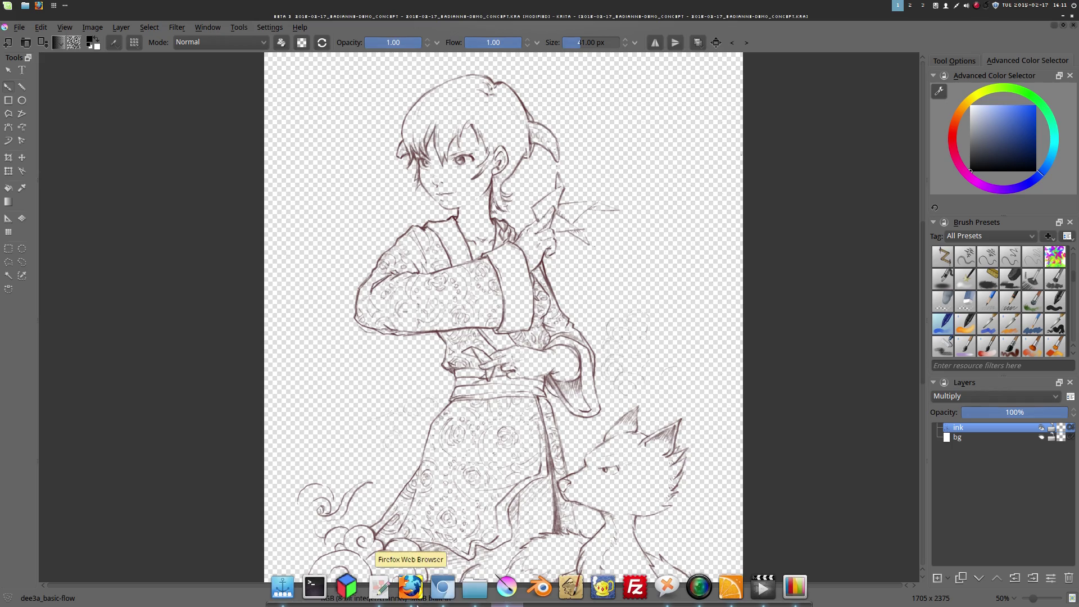
left_click(442, 587)
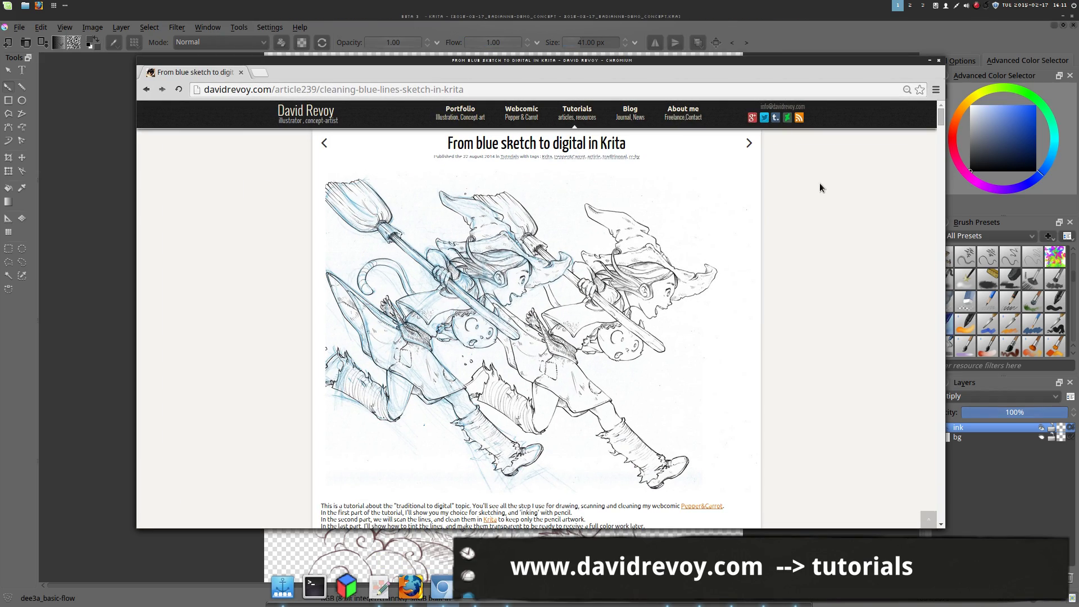
scroll(820, 188, "down", 3)
scroll(820, 195, "down", 10)
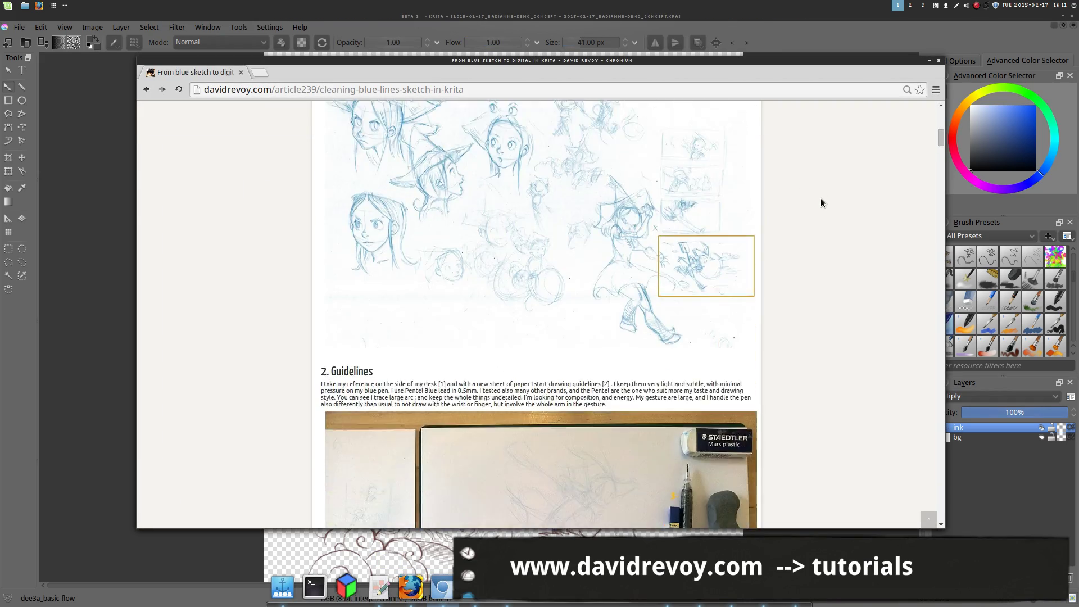
left_click_drag(937, 141, 934, 365)
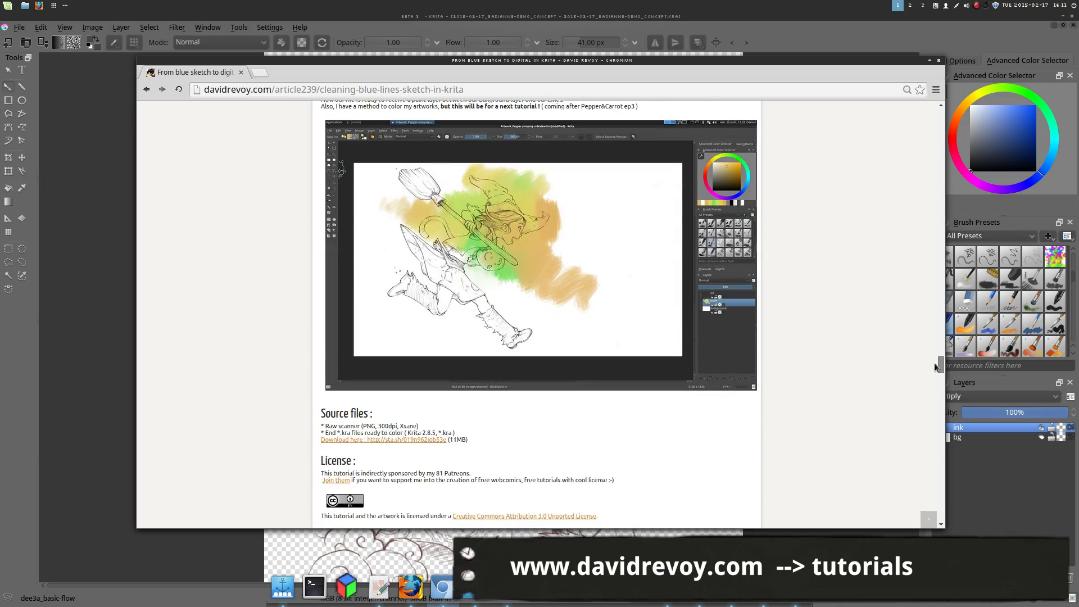
left_click(929, 62)
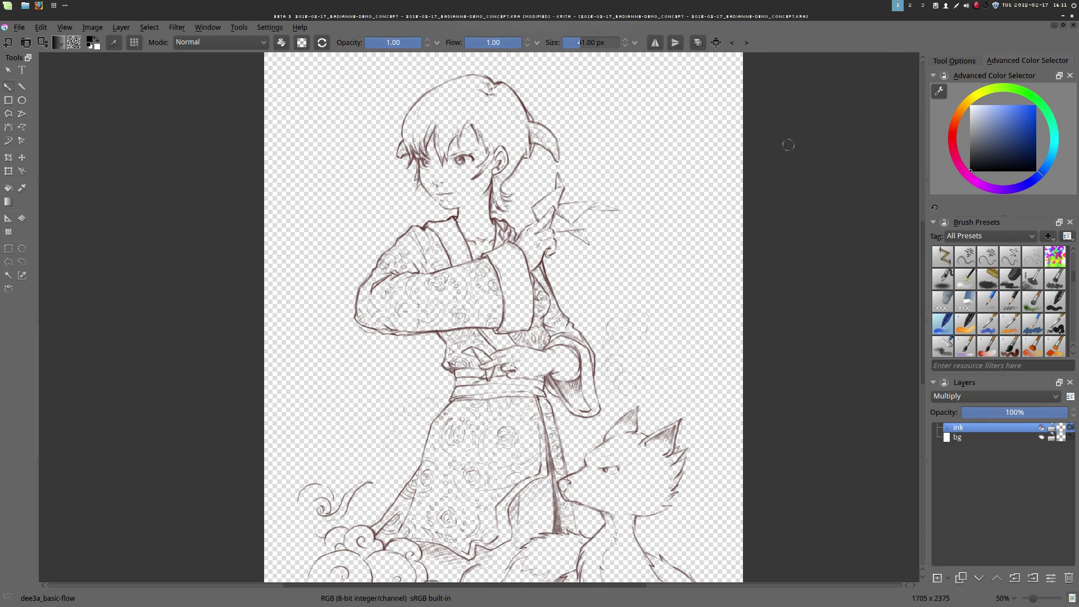
left_click(1042, 438)
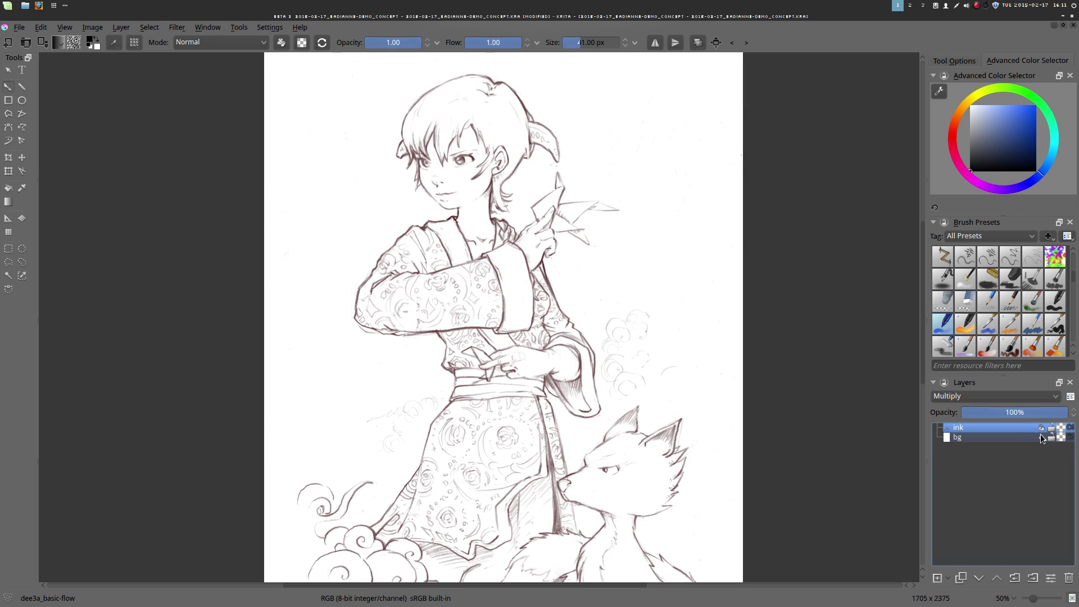
Open the G'MIC filters for the ink layer and select Colorize [interactive] from the Black & white category.
left_click(185, 27)
left_click(193, 181)
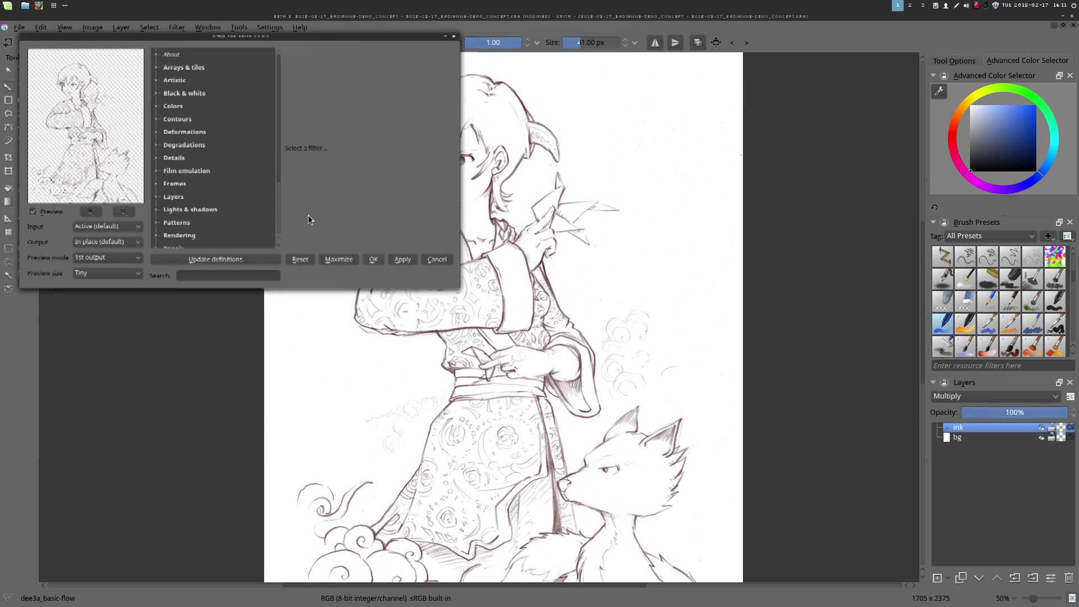
left_click_drag(355, 40, 703, 146)
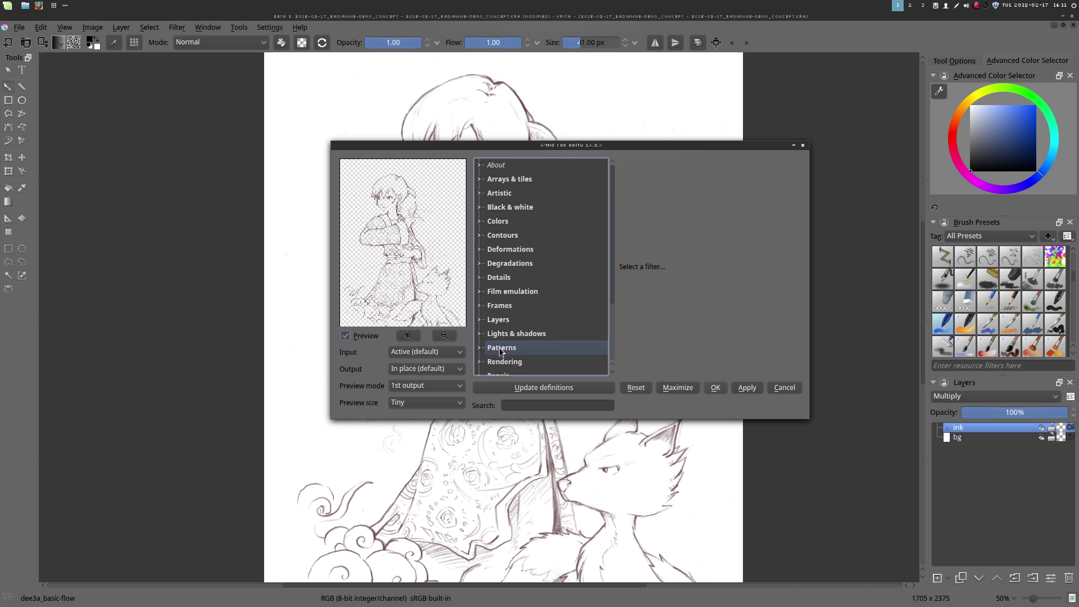
left_click(479, 209)
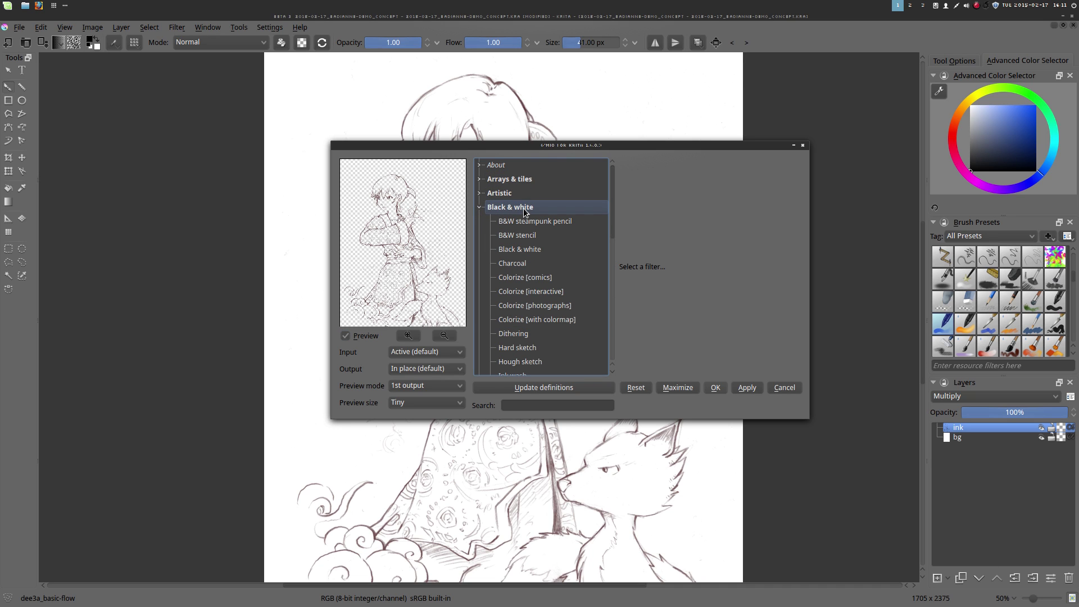
left_click(568, 293)
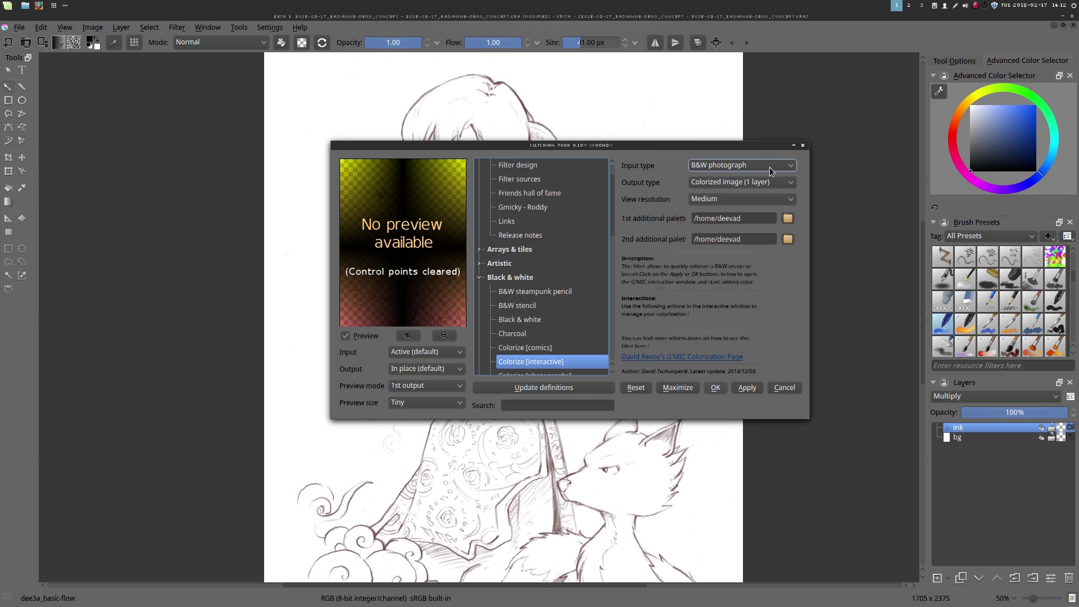
Set the filter's input type to Lineart and output type to Image + Colors (2 layers), and launch the interactive colorization.
left_click(770, 167)
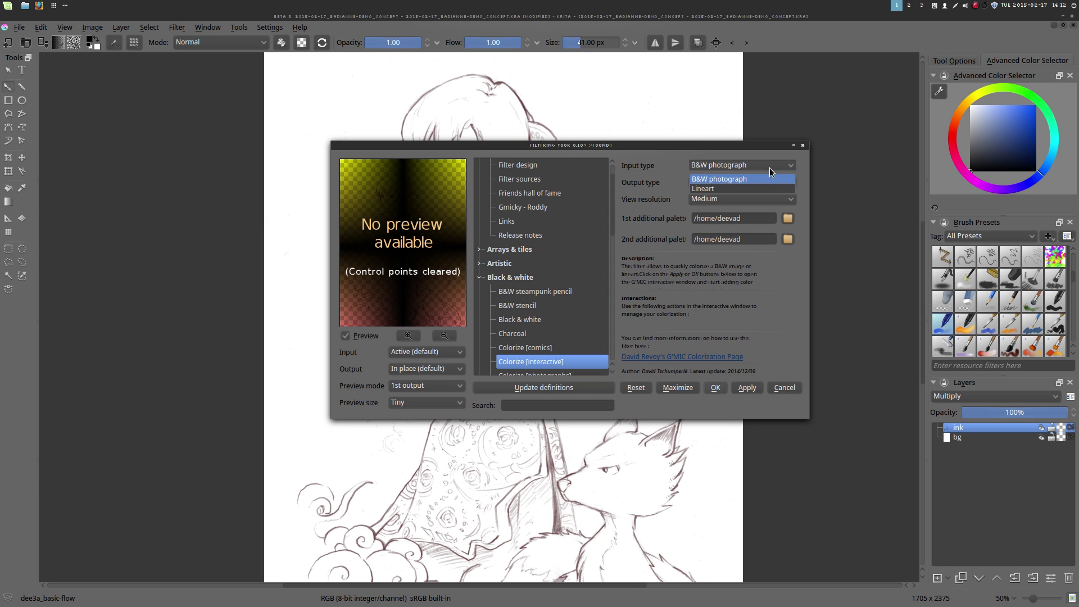
left_click(760, 187)
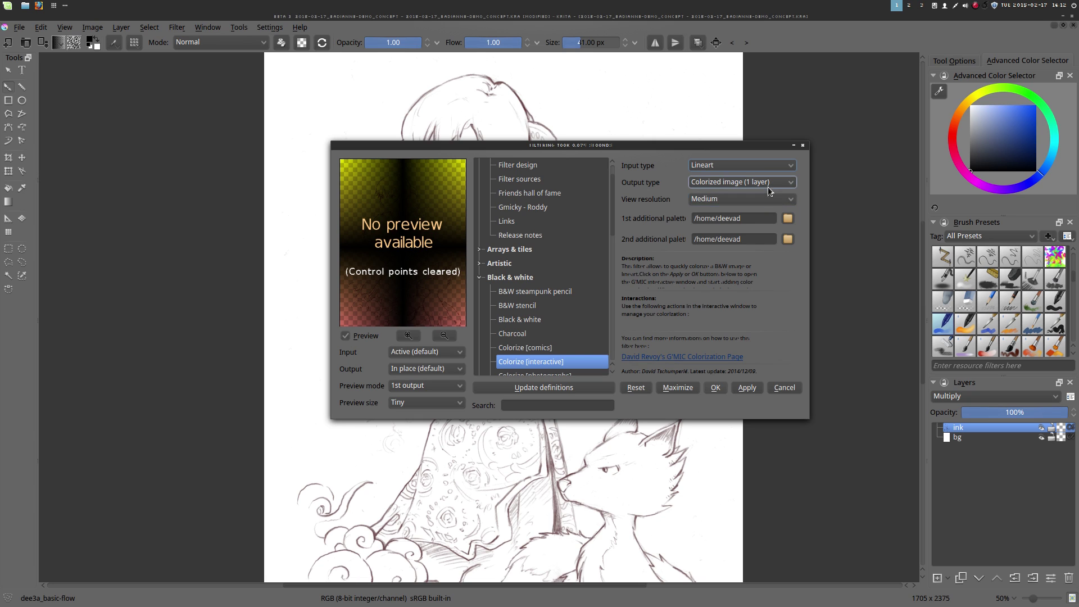
left_click(769, 182)
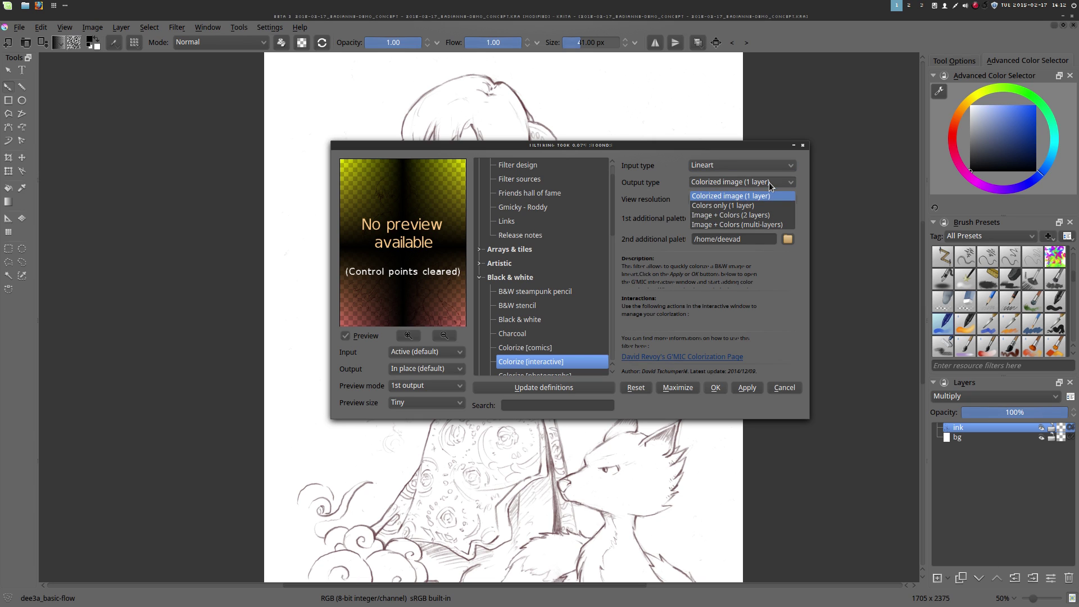
left_click(766, 215)
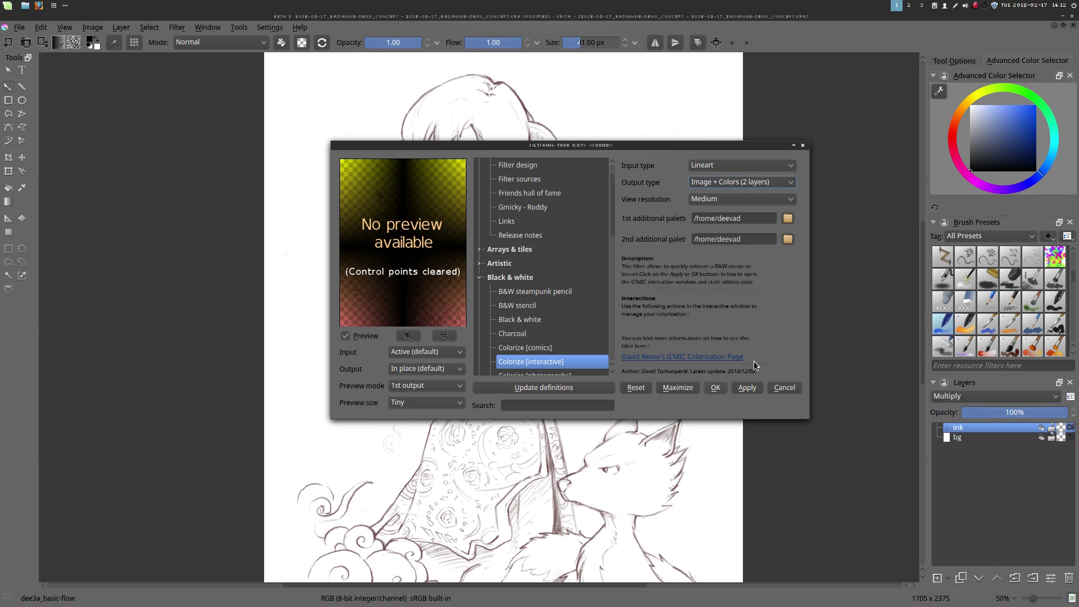
left_click(715, 388)
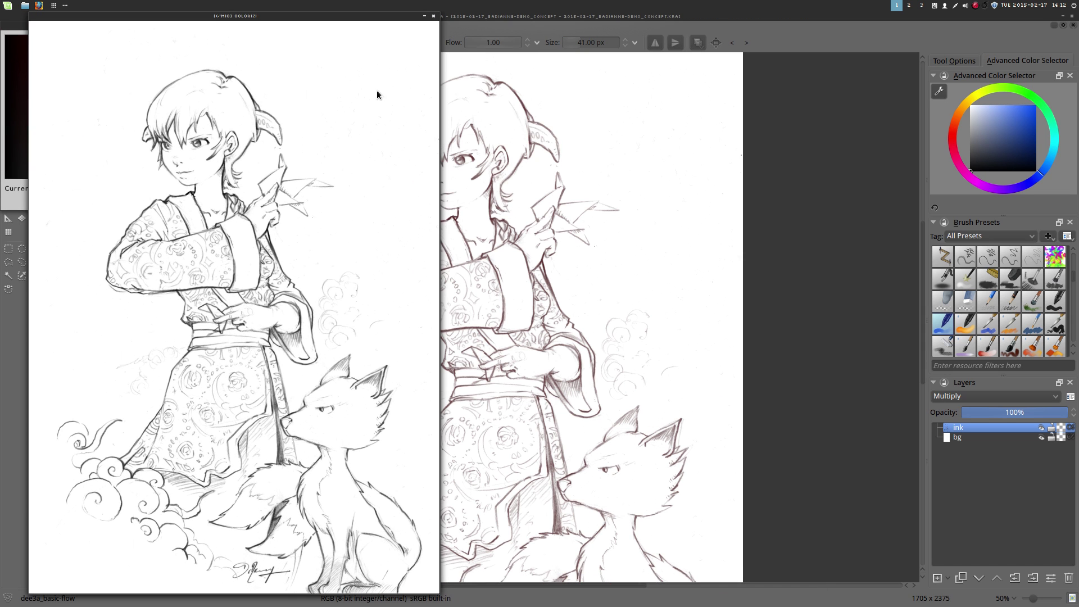
Arrange the colorization and palette windows side by side and minimize the main Krita window.
left_click_drag(325, 18, 641, 29)
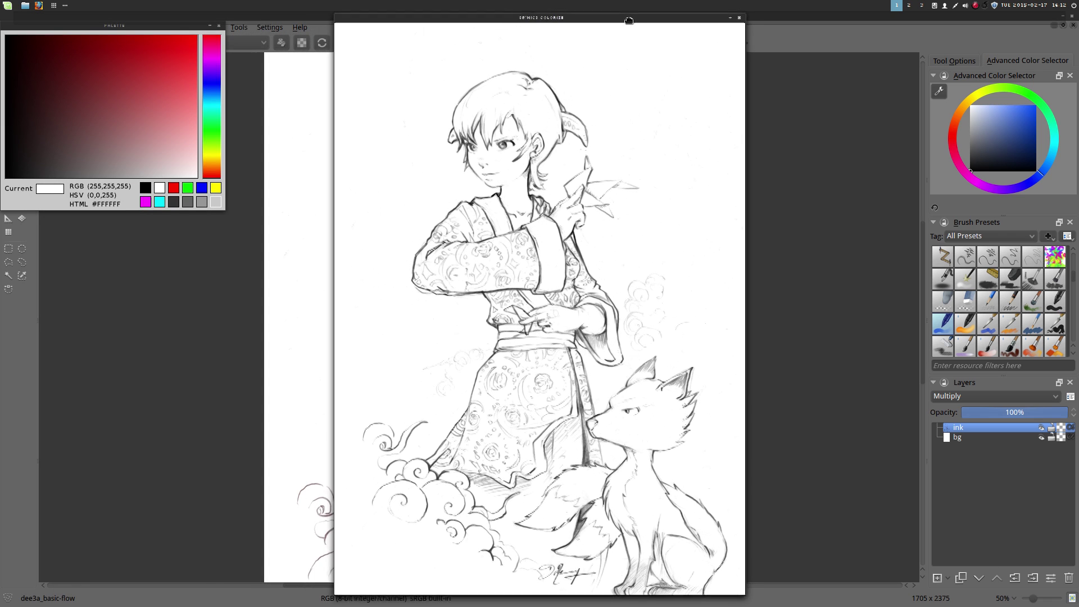
left_click_drag(182, 25, 251, 54)
left_click(1063, 16)
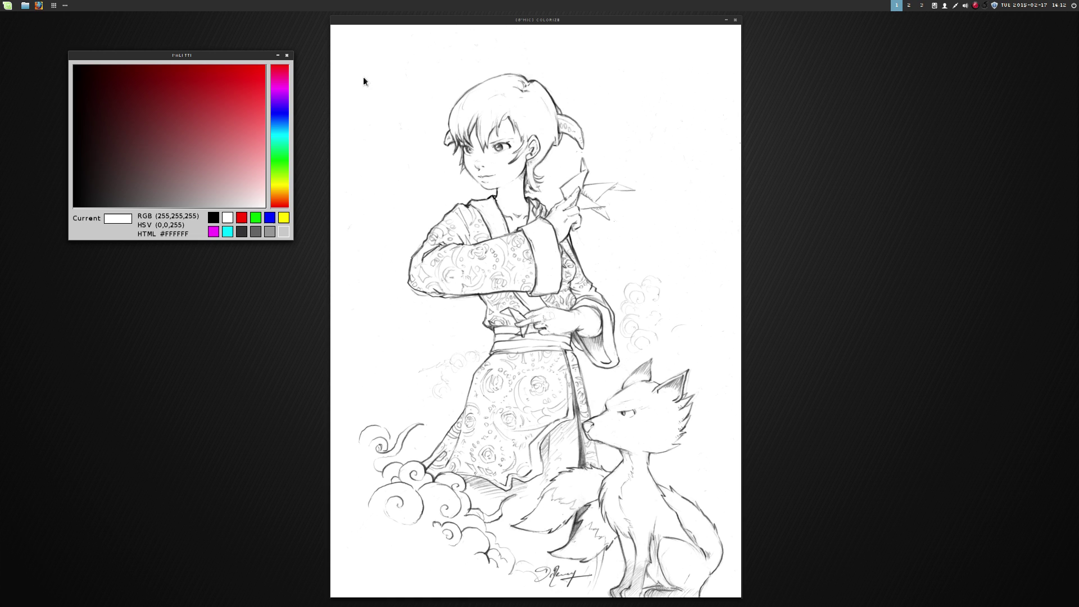
Place two red #DD2A2A color points on the character's hair.
left_click(240, 91)
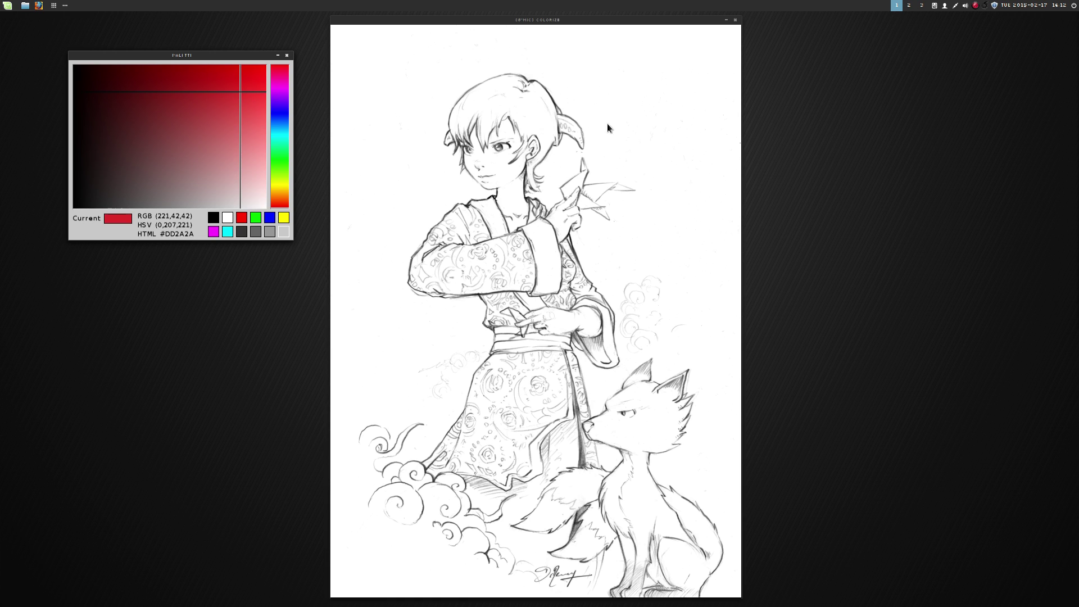
left_click(482, 104)
left_click(535, 111)
Place yellow #DDFB12 color points on the background on both sides of the character's head.
left_click(278, 181)
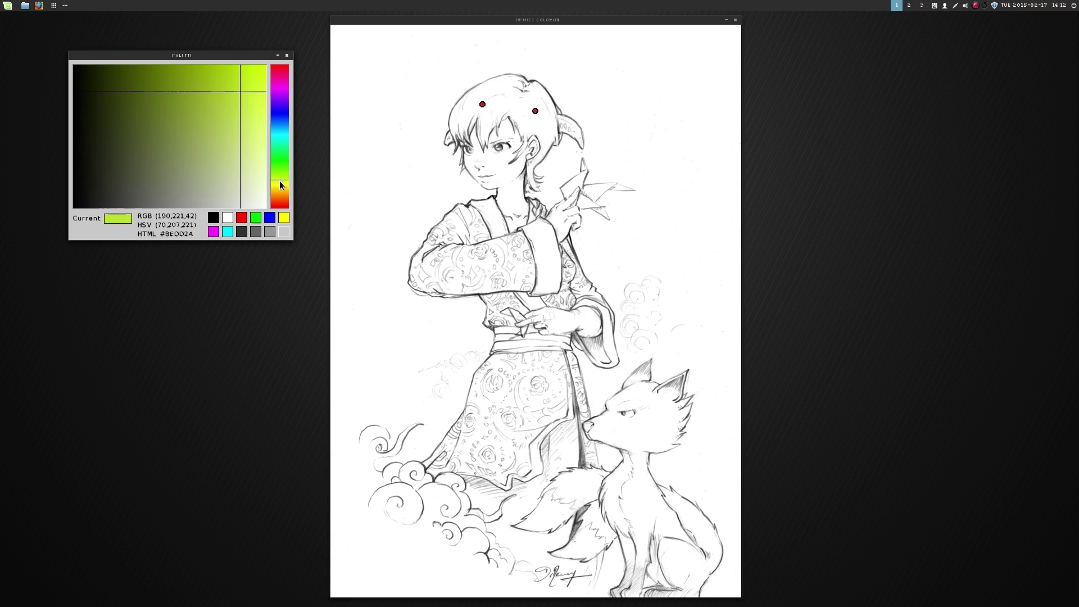
left_click(262, 75)
left_click(426, 72)
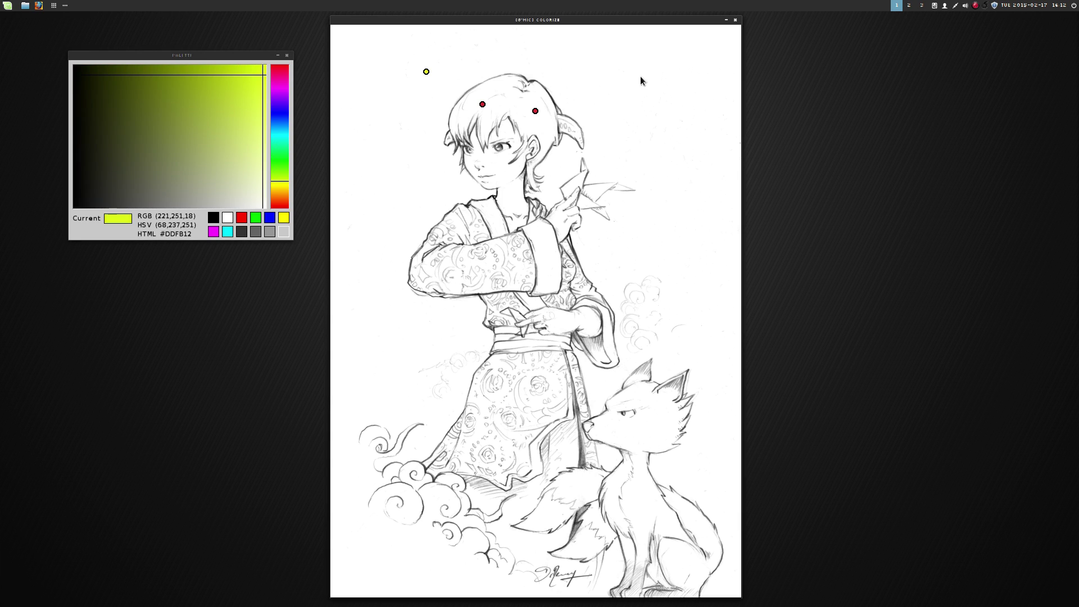
Place a blue #1225FB color point on the kimono's shoulder and compute the colorization.
left_click(282, 115)
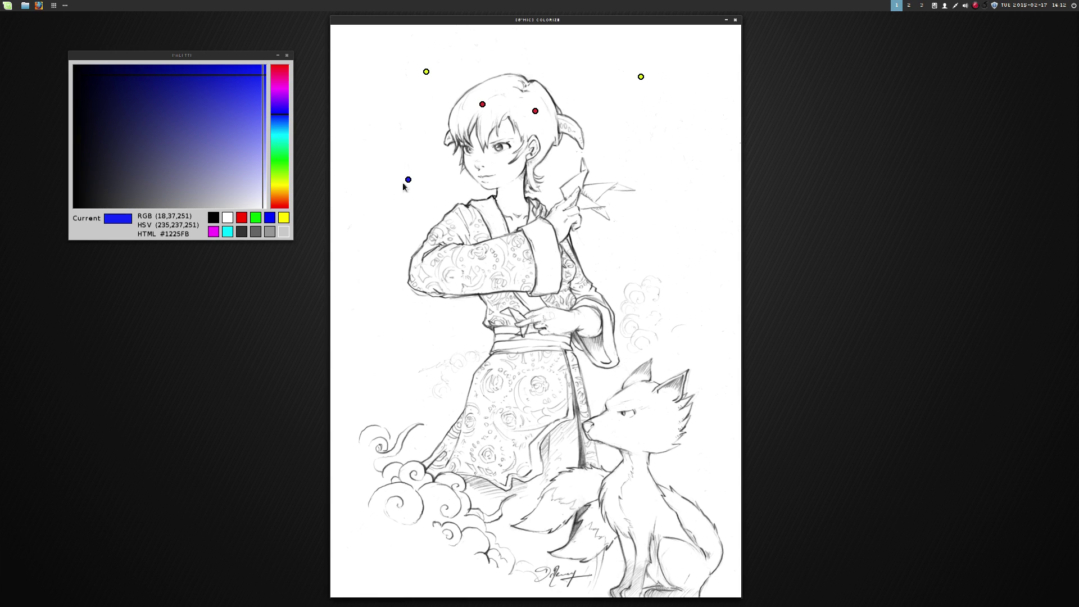
left_click(466, 226)
key("space")
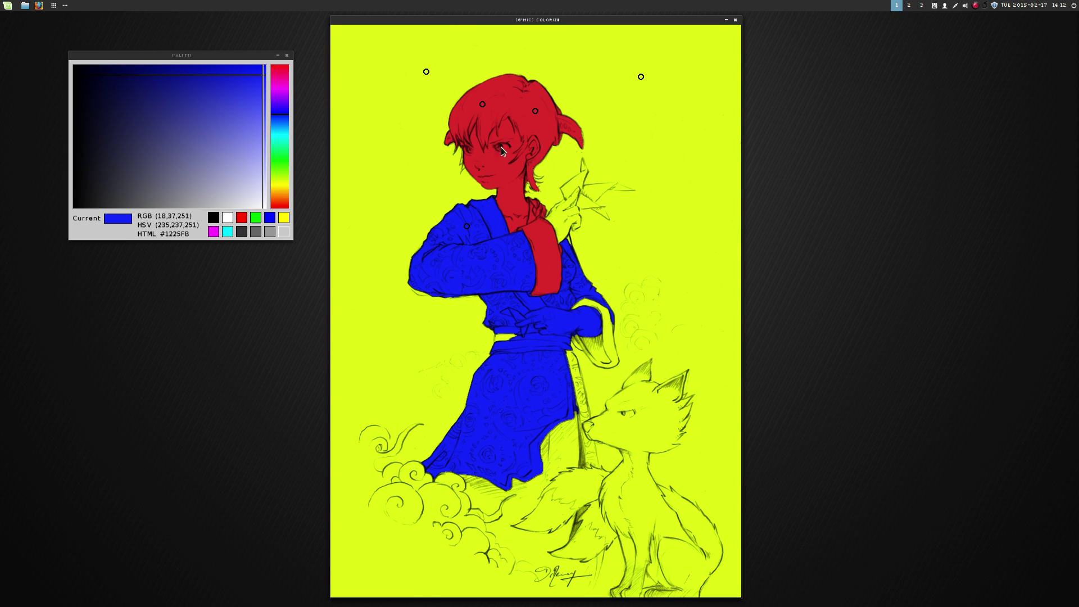
Place four magenta #FB12D5 color points on the folded paper shape in the raised hand and update the colorization.
left_click(279, 85)
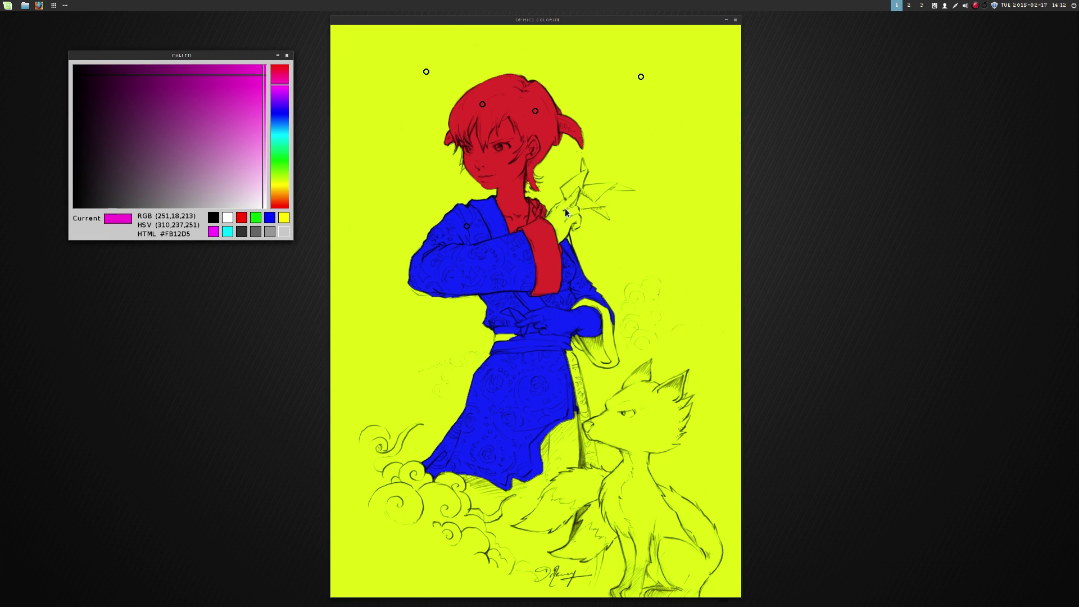
left_click(569, 186)
left_click(582, 178)
key("space")
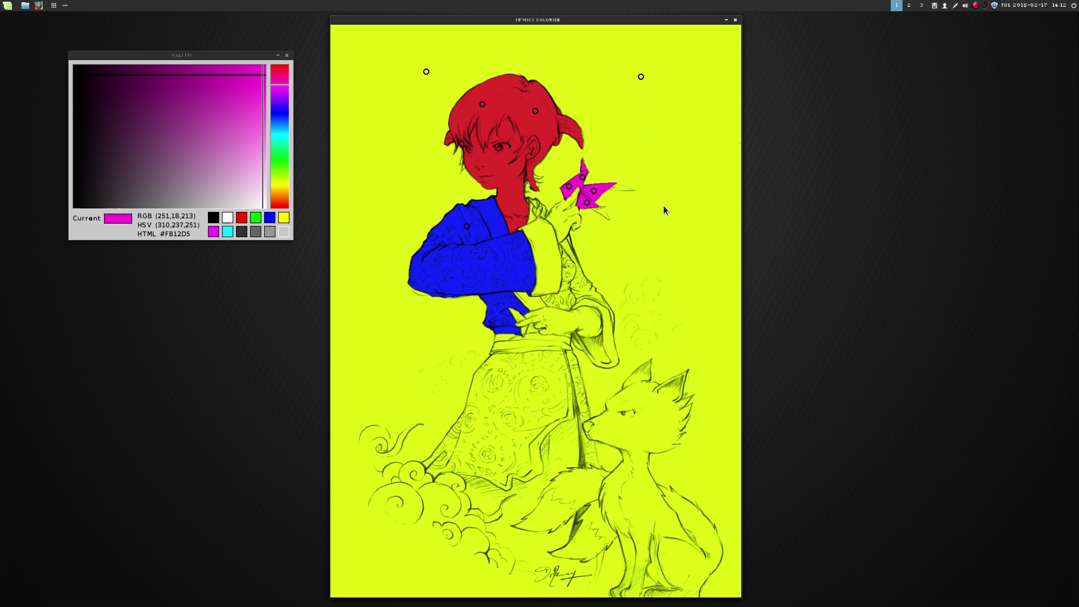
Place two white #FFFFFF color points on the raised arm's sleeve cuff and update the colorization.
left_click(264, 206)
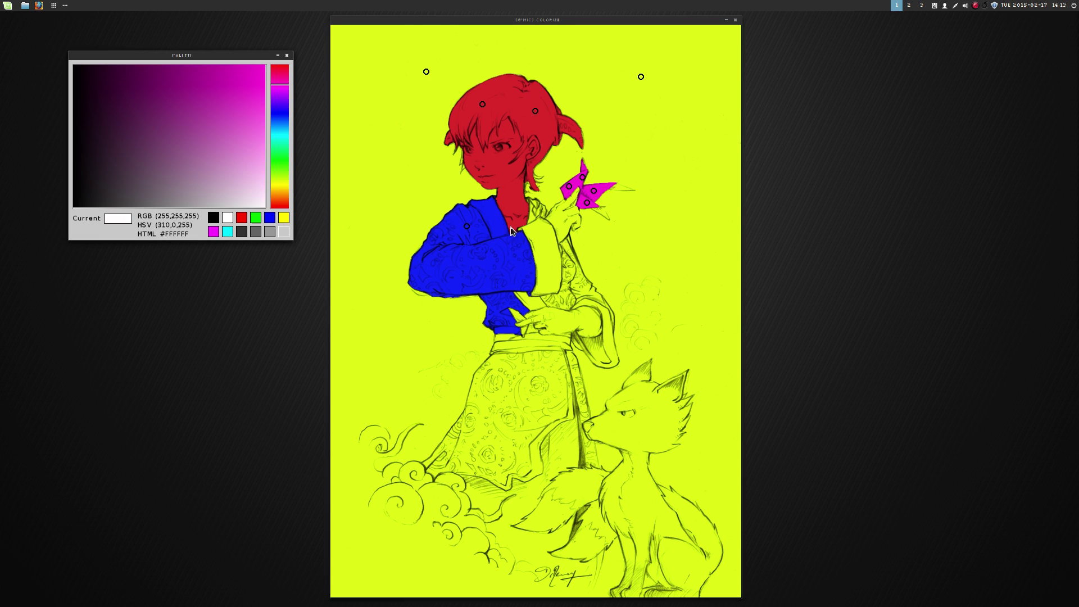
left_click(538, 234)
left_click(543, 262)
key("space")
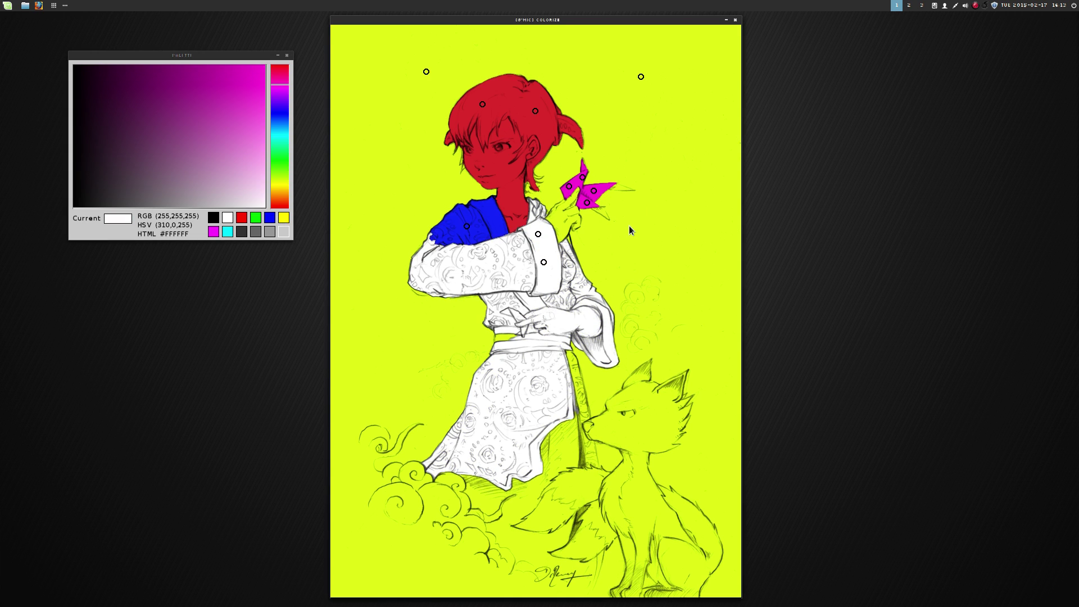
Sample the magenta from the folded paper shape and delete its four color points.
right_click(569, 186)
middle_click(588, 186)
right_click(582, 177)
right_click(594, 191)
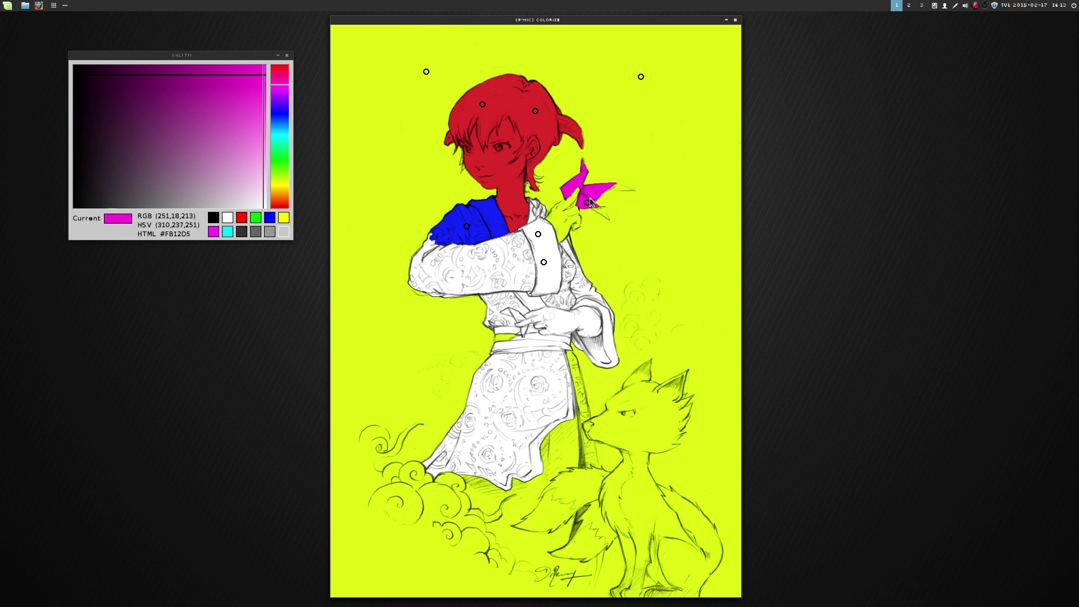
right_click(587, 202)
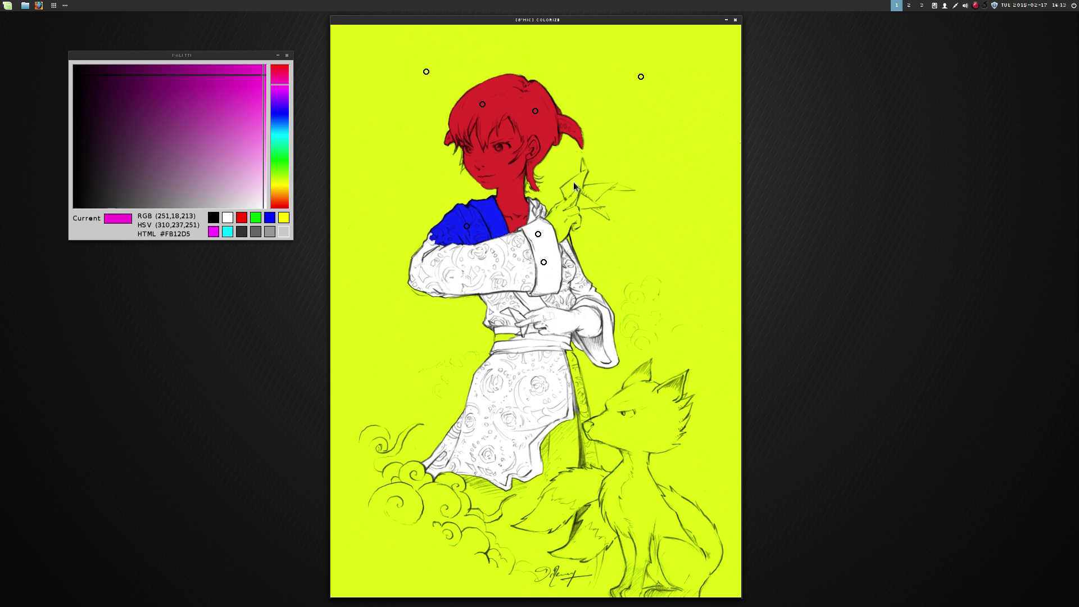
Sample the blue of the kimono's shoulder, the red of the face and the yellow-green of the background.
middle_click(490, 214)
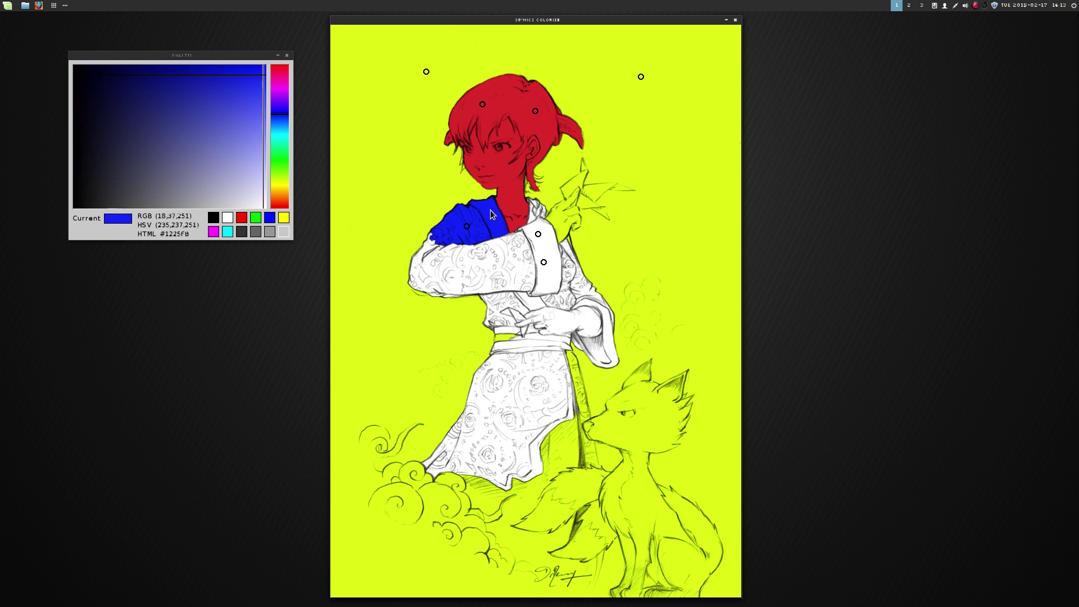
middle_click(503, 173)
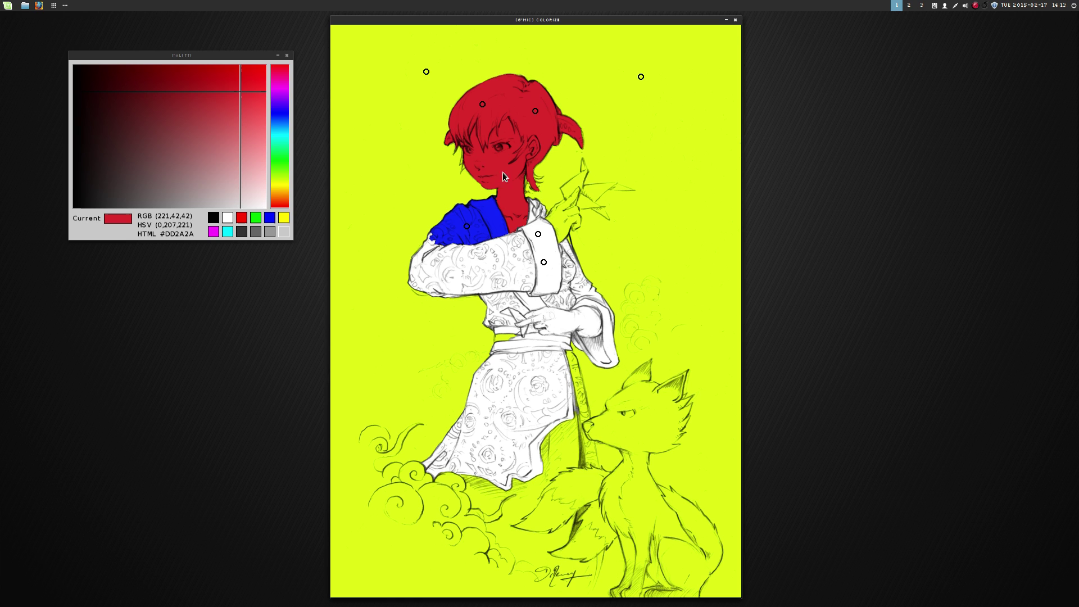
middle_click(585, 99)
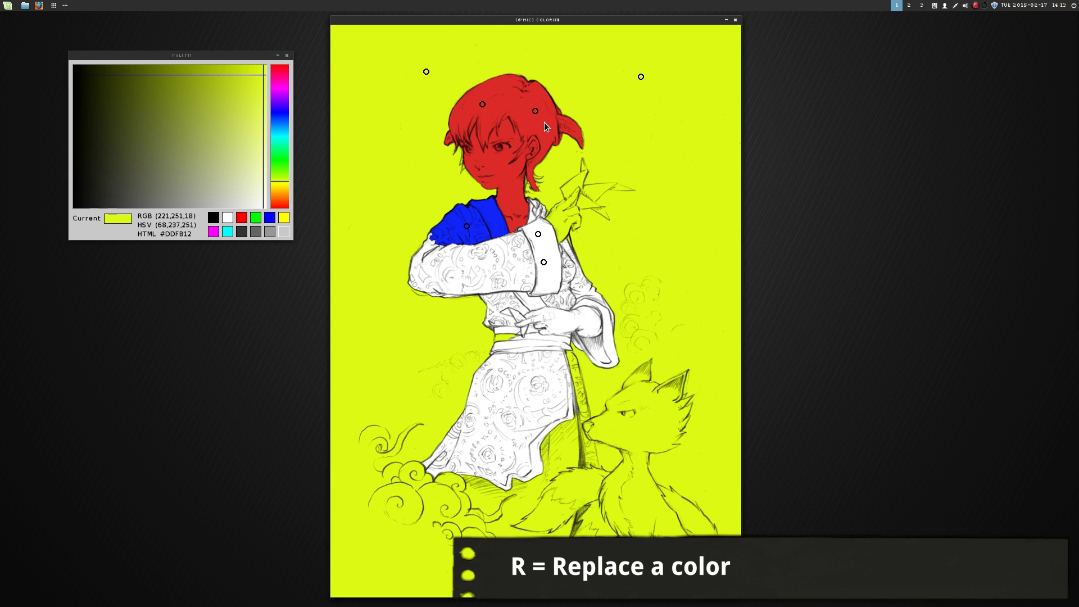
Replace the yellow-green background color with violet #6712FB.
key("r")
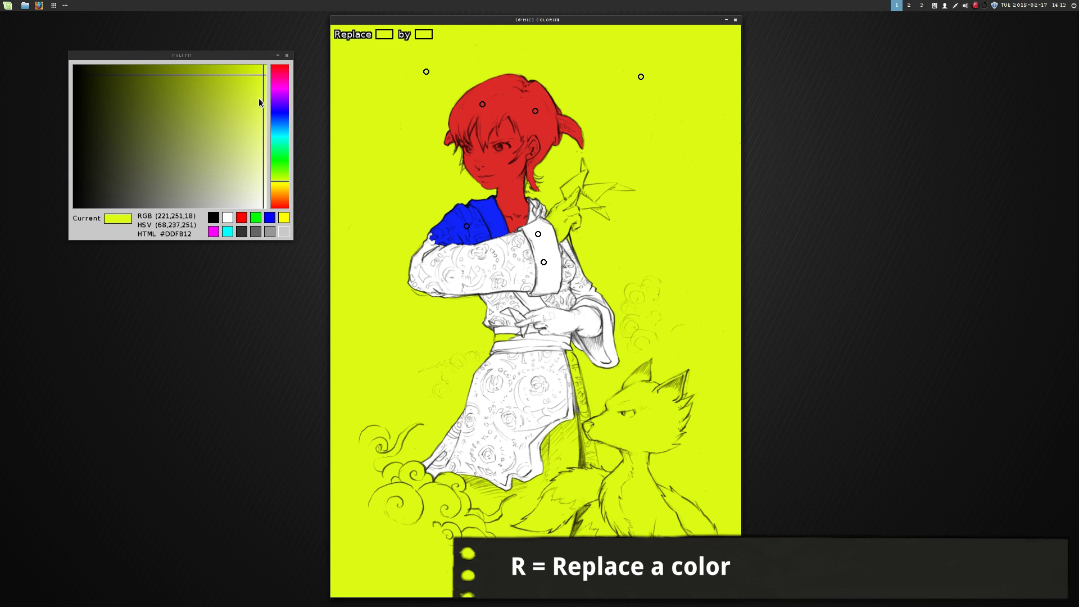
left_click(278, 72)
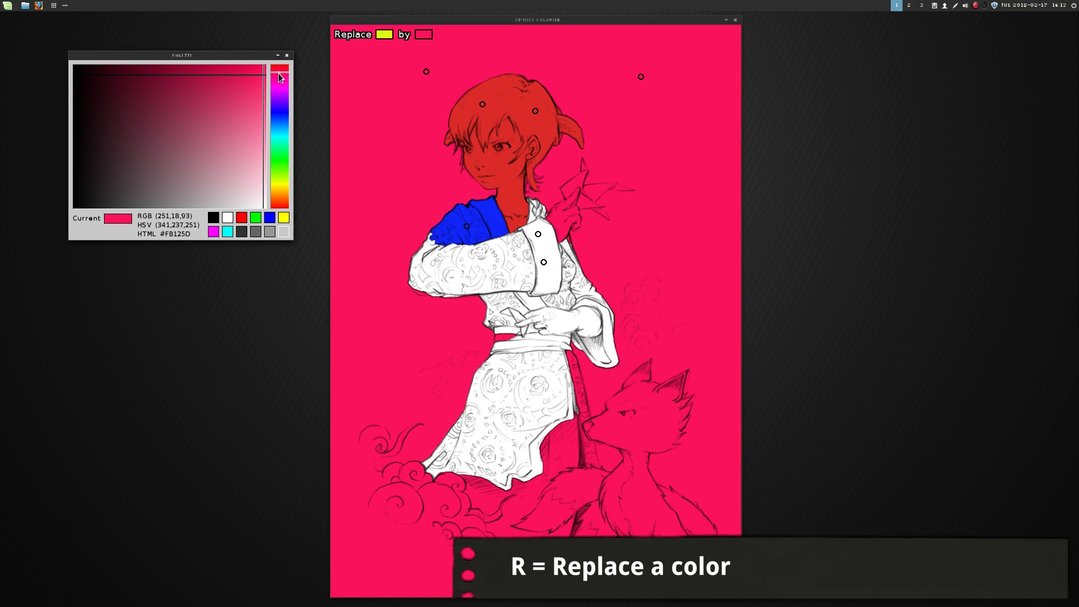
left_click_drag(278, 73, 277, 103)
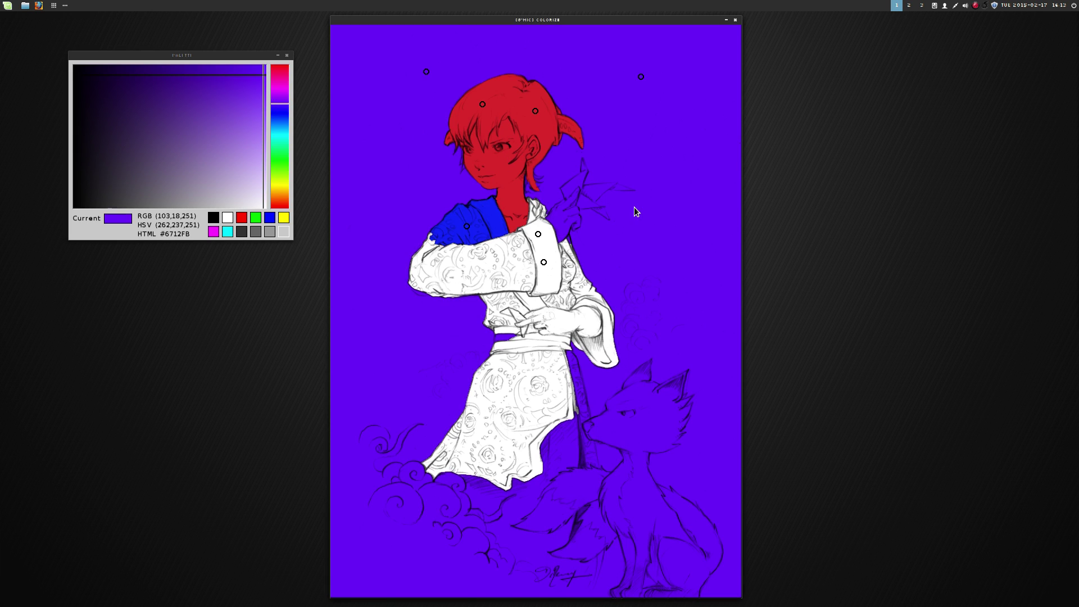
Examine the colorized head and upper body at several magnifications and switch the display size of the color nodes.
scroll(529, 110, "up", 2)
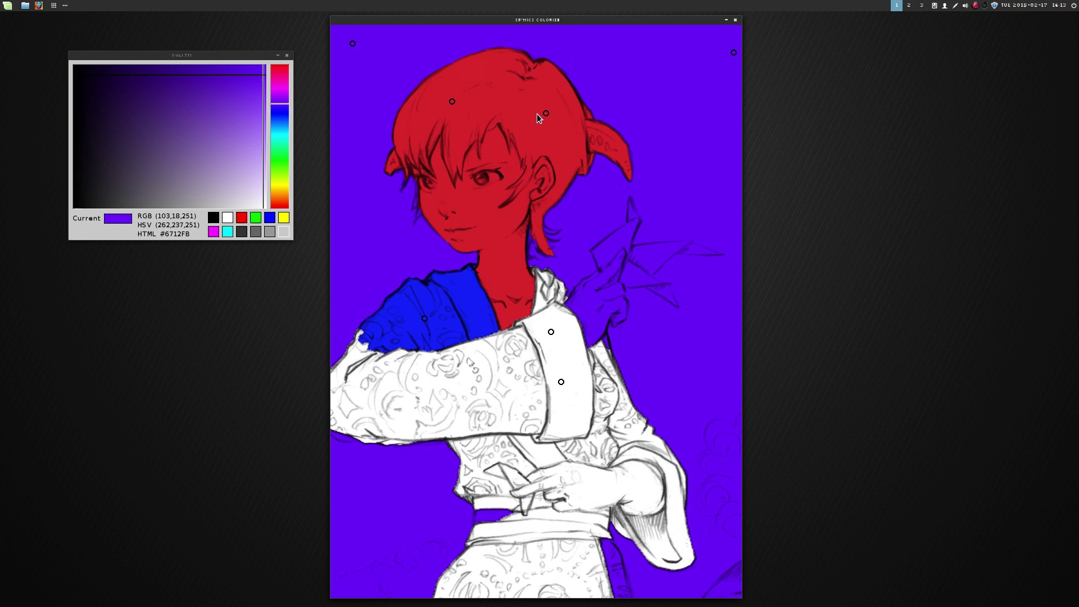
scroll(548, 120, "down", 2)
scroll(548, 120, "up", 3)
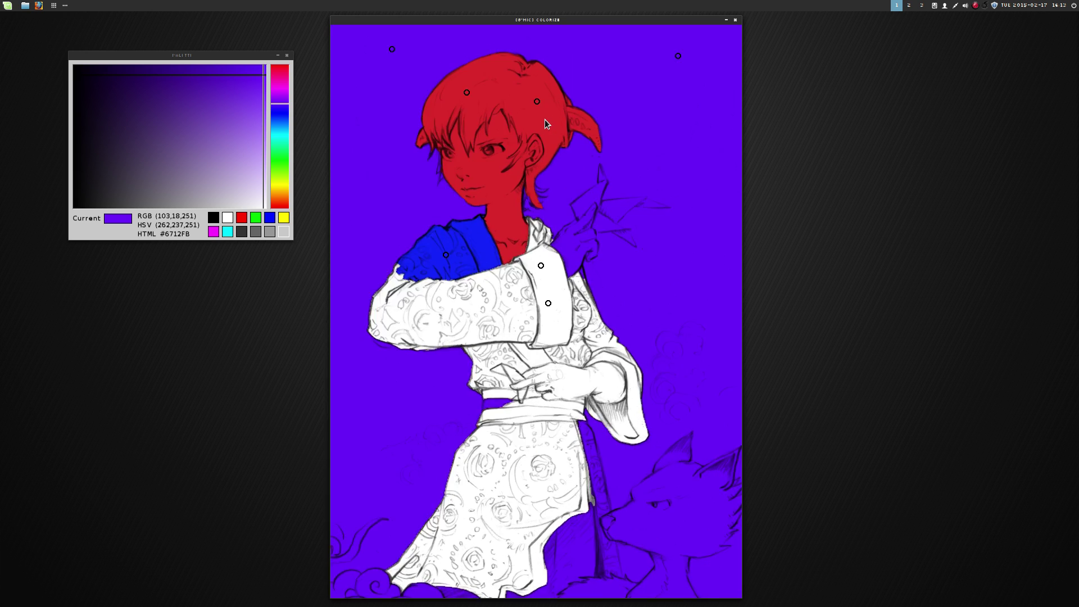
left_click_drag(574, 89, 717, 160)
scroll(639, 164, "down", 1)
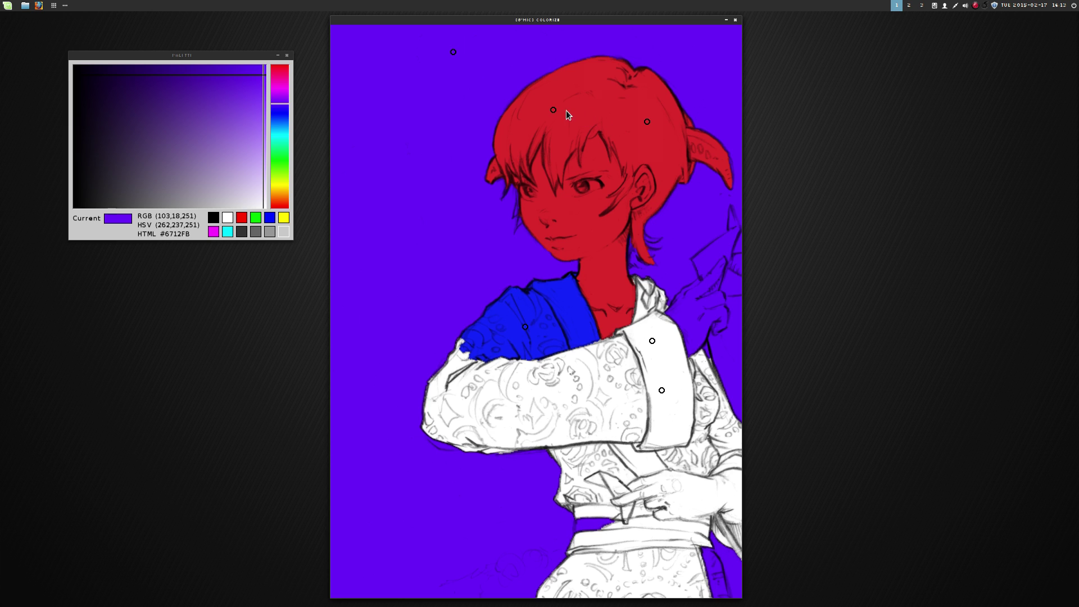
scroll(566, 110, "up", 2)
key("Tab")
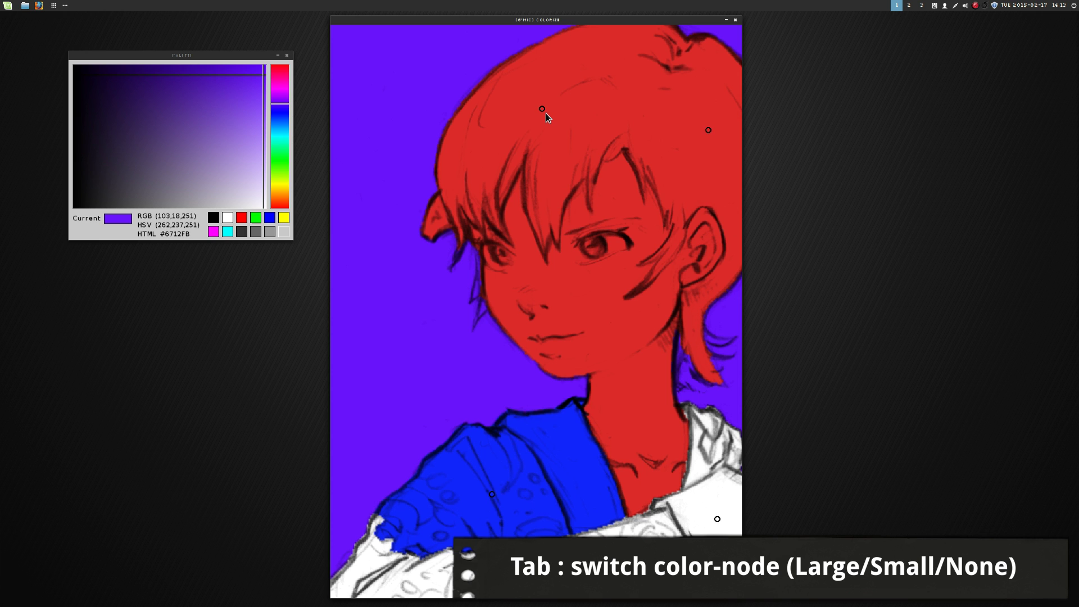
scroll(545, 113, "down", 1)
scroll(546, 113, "down", 2)
left_click_drag(561, 100, 538, 167)
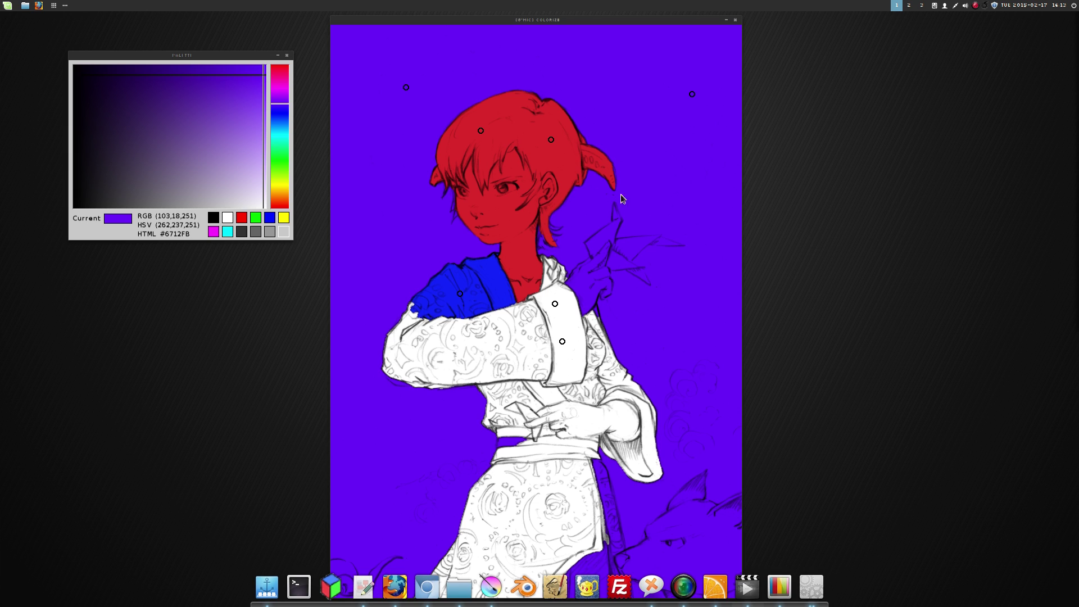
scroll(563, 188, "up", 1)
scroll(545, 148, "down", 2)
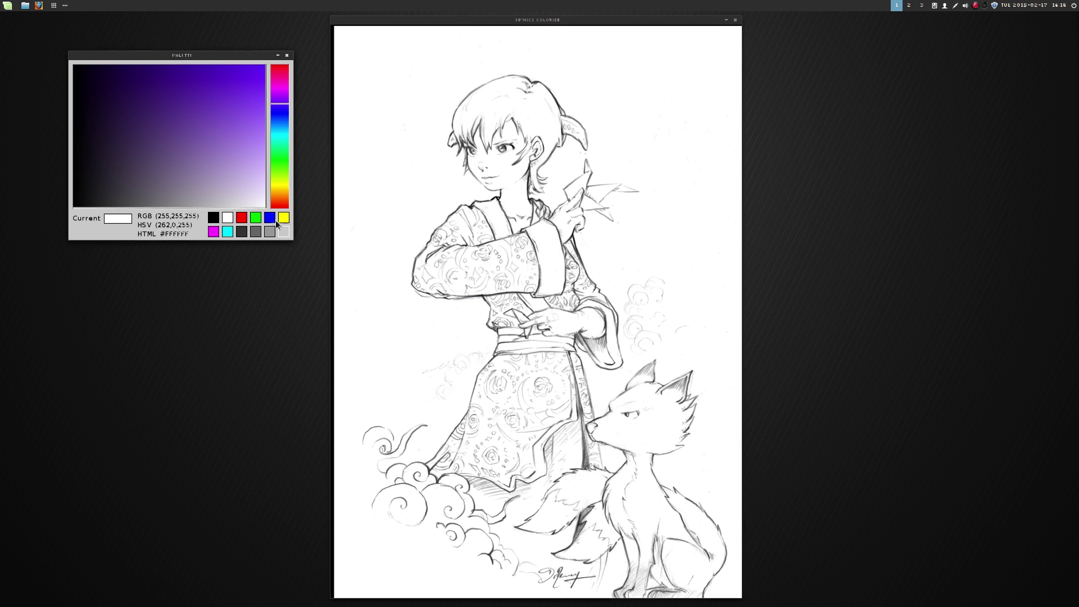
Place white #FFFFFF color points across the empty background around the character on the uncolored line art.
left_click(358, 176)
left_click(403, 68)
left_click(472, 71)
left_click(609, 52)
left_click(695, 123)
left_click(676, 228)
left_click(619, 249)
left_click(695, 321)
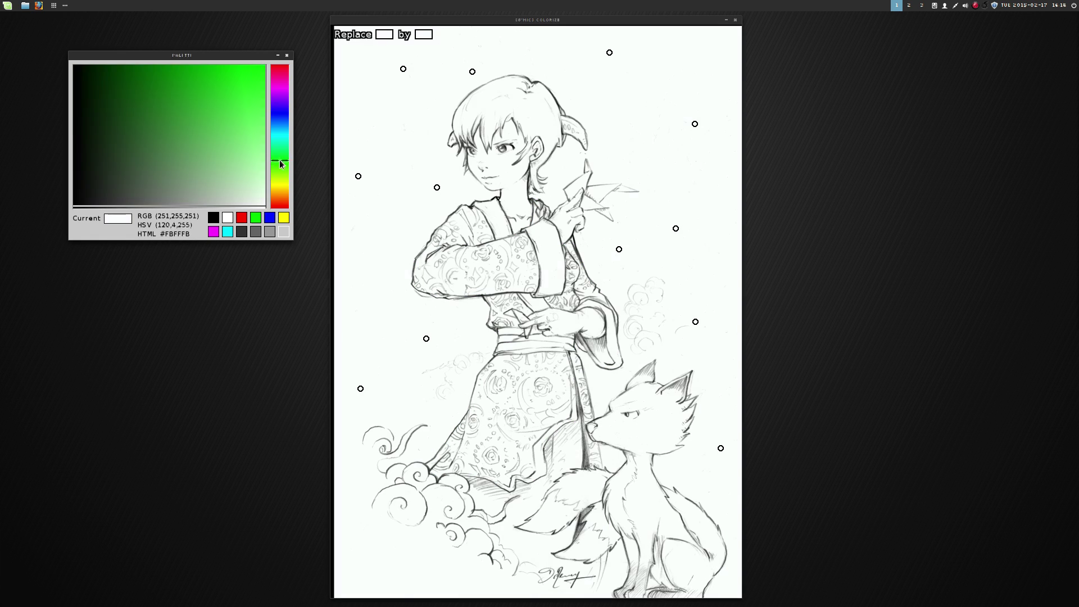
Replace the white of the background points with the muted grey-green #BAC7AE.
left_click_drag(216, 190, 223, 190)
key("r")
left_click(263, 195)
left_click_drag(280, 163, 254, 169)
Pick a pale cream hue and place color points over the character's hair.
left_click(280, 197)
left_click(463, 124)
left_click(488, 96)
left_click(540, 103)
left_click(492, 126)
left_click(549, 141)
right_click(544, 127)
right_click(502, 169)
Set the skin tone to #EECCAE and place color points on the face, ear and neck.
key("r")
key("r")
left_click(280, 196)
left_click(514, 133)
left_click(478, 140)
left_click(475, 164)
left_click(506, 166)
left_click(512, 198)
left_click(537, 148)
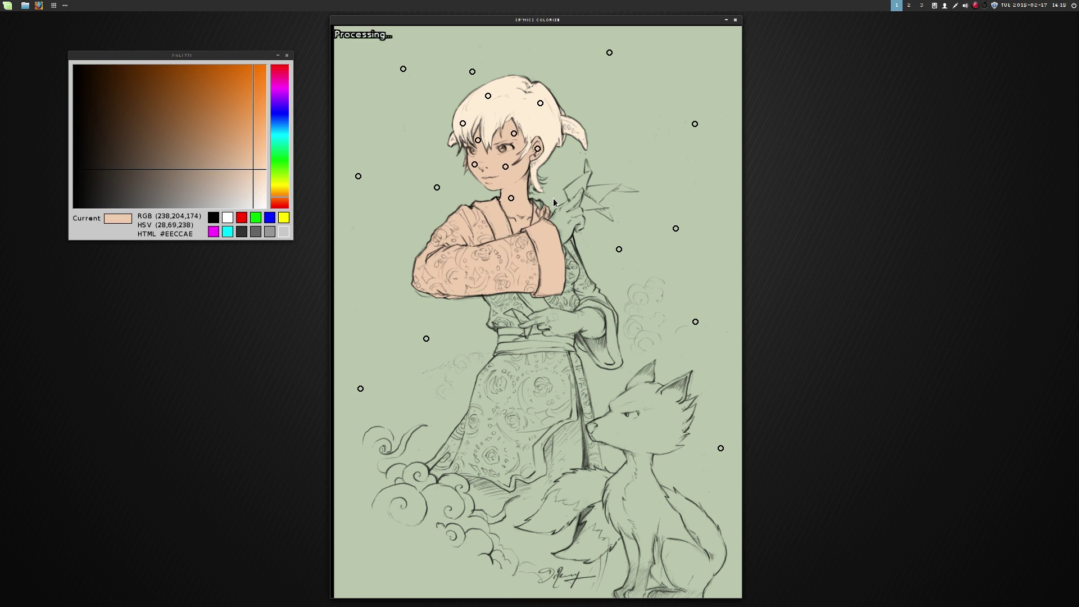
Place near-white #FFFCF9 color points on the two horn shapes at the sides of the head.
left_click(266, 206)
left_click(453, 139)
left_click(571, 127)
left_click(579, 134)
Choose the rose pink #EB7B85 and place color points on the kimono's chest, far sleeve, skirt edge and collar area.
left_click(282, 75)
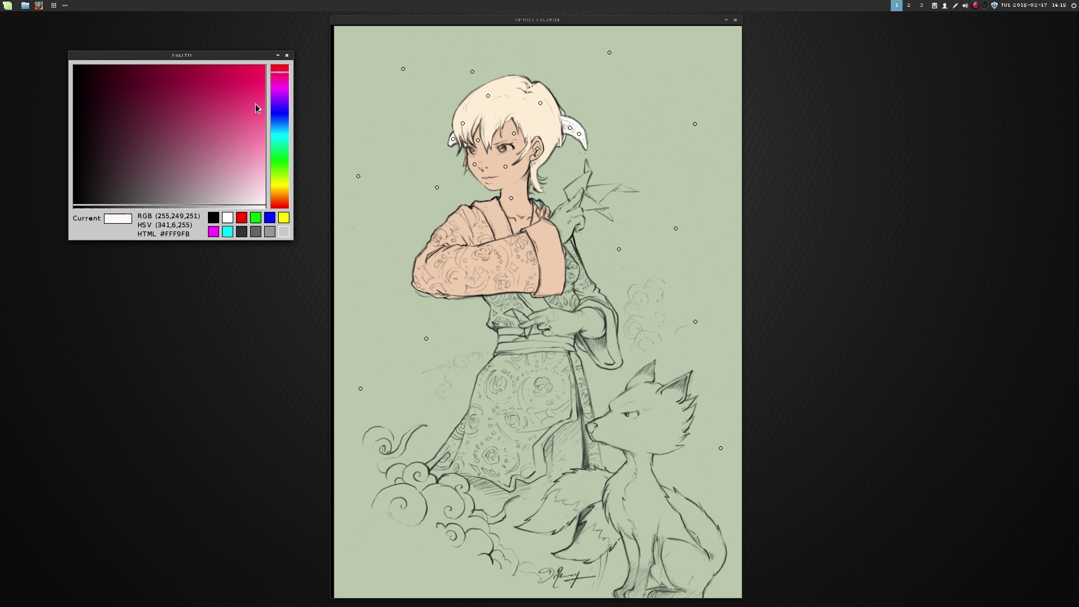
left_click(251, 140)
left_click(281, 69)
left_click(566, 304)
left_click(585, 284)
left_click(572, 269)
left_click(583, 381)
left_click(538, 203)
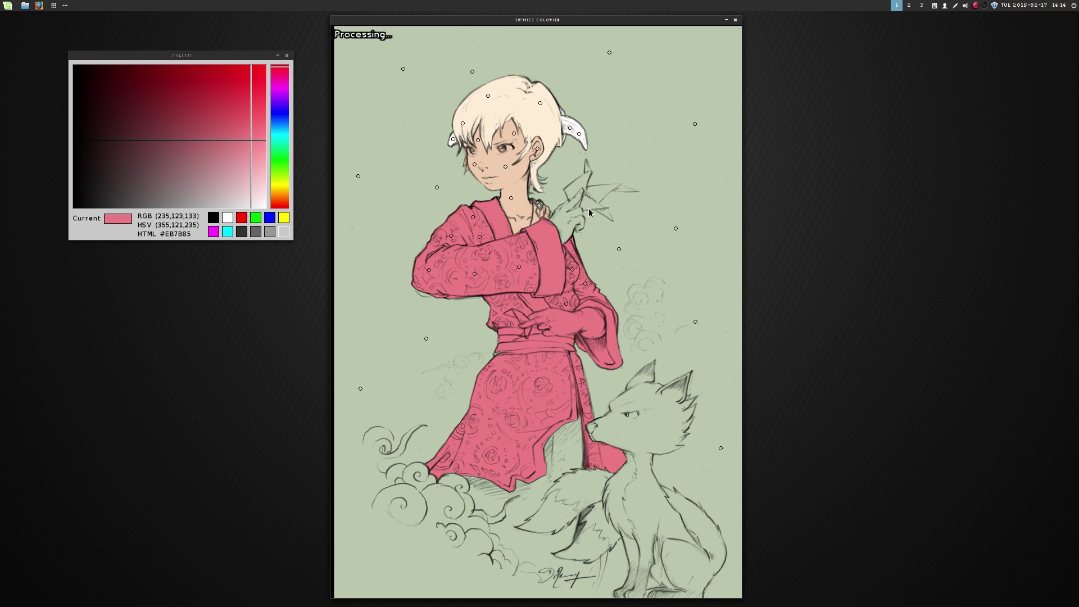
Sample the near-white of the horn and place color points on the folded paper bird in the raised hand.
middle_click(579, 134)
left_click(574, 186)
left_click(582, 180)
left_click(622, 191)
right_click(623, 191)
Sample the skin tone #EECCAE from the neck and place color points on the raised hand and its fingers.
middle_click(511, 198)
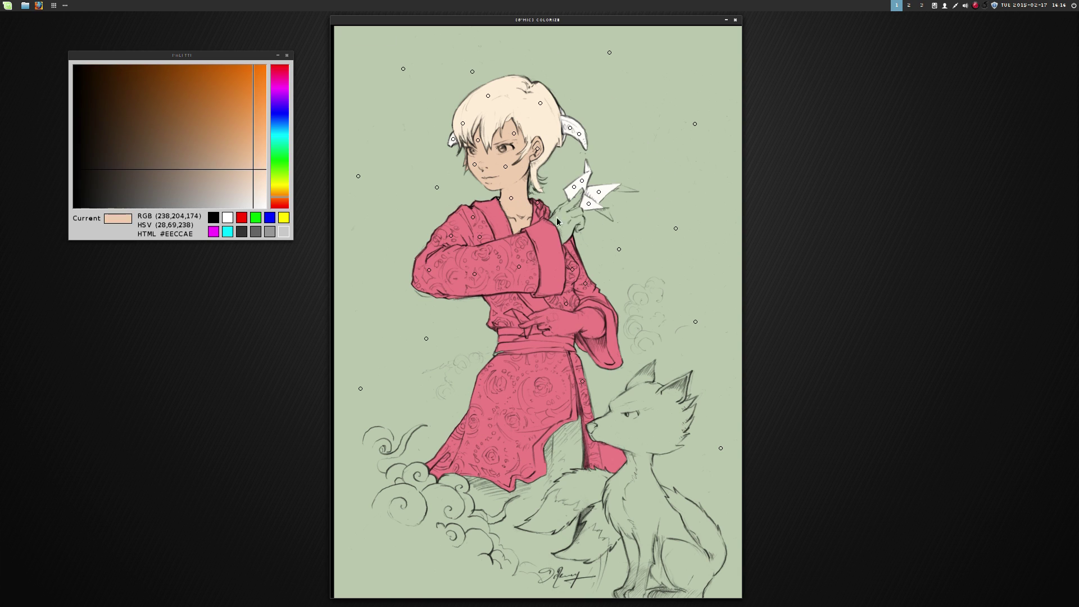
left_click(577, 201)
left_click(579, 212)
left_click(568, 226)
left_click(557, 217)
middle_click(548, 213)
Sample the raised hand's skin tone and place color points on the lower hand and forearm.
middle_click(567, 226)
left_click(548, 320)
left_click(531, 323)
left_click(586, 320)
left_click(596, 321)
Sample the near-white #FFFCF9 from the raised paper bird and place color points on the folded paper in the lower hand.
middle_click(589, 204)
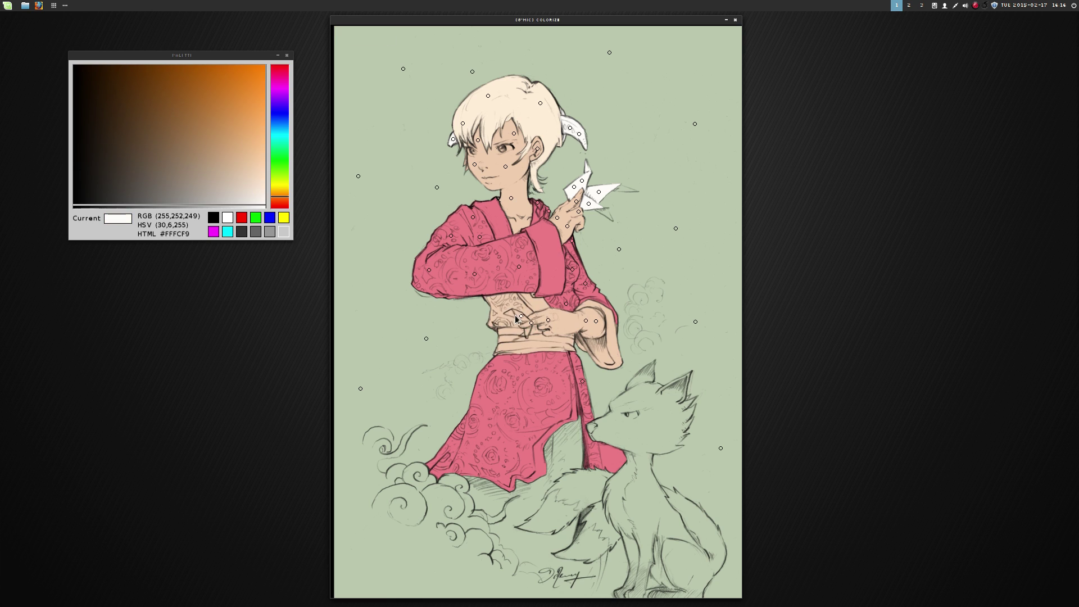
left_click(512, 313)
left_click(521, 316)
Place three color points on the sash around the waist and replace their color with light pink #FFB3BD.
left_click(507, 339)
left_click(548, 345)
left_click(507, 348)
key("r")
left_click(280, 72)
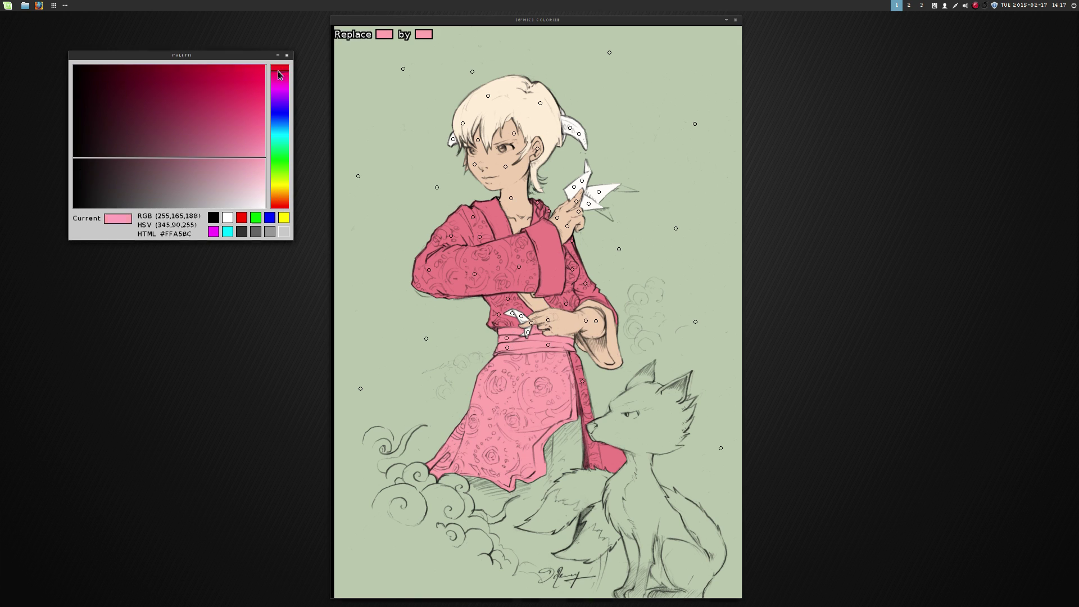
left_click(280, 196)
left_click(265, 179)
left_click(280, 69)
left_click(265, 165)
key("r")
Place light pink #FFB3BD color points on the raised sleeve's cuff and the kimono's collar.
left_click(536, 229)
left_click(550, 262)
left_click(548, 290)
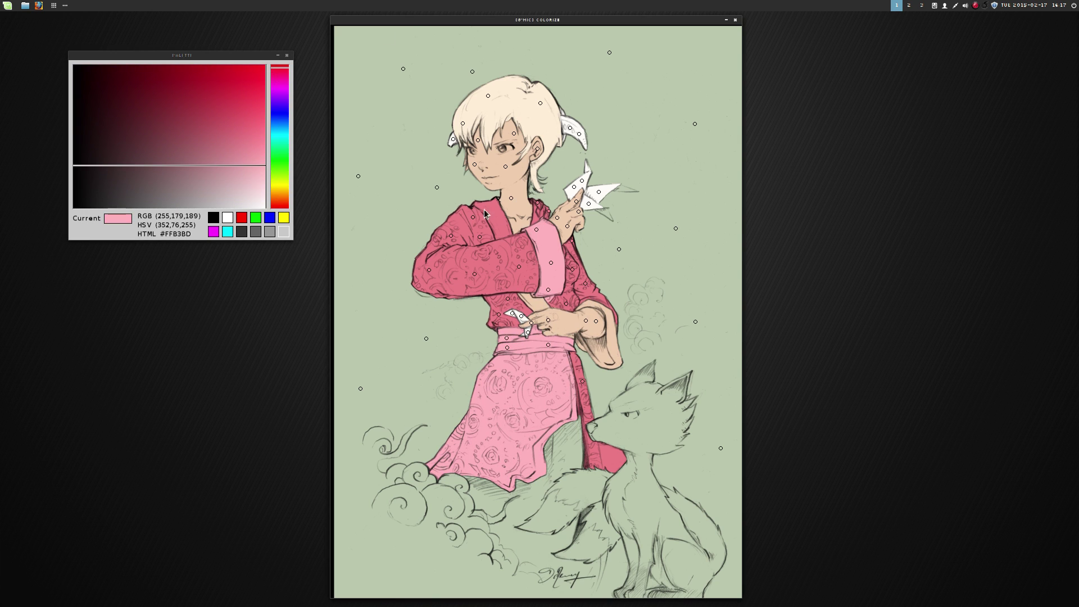
left_click(485, 207)
left_click(499, 224)
Sample the light pink from the raised cuff and place color points on the lower collar and the lowered sleeve's lining.
middle_click(518, 266)
middle_click(548, 289)
left_click(537, 303)
left_click(532, 300)
left_click(588, 303)
left_click(606, 303)
left_click(611, 314)
left_click(613, 350)
left_click(594, 349)
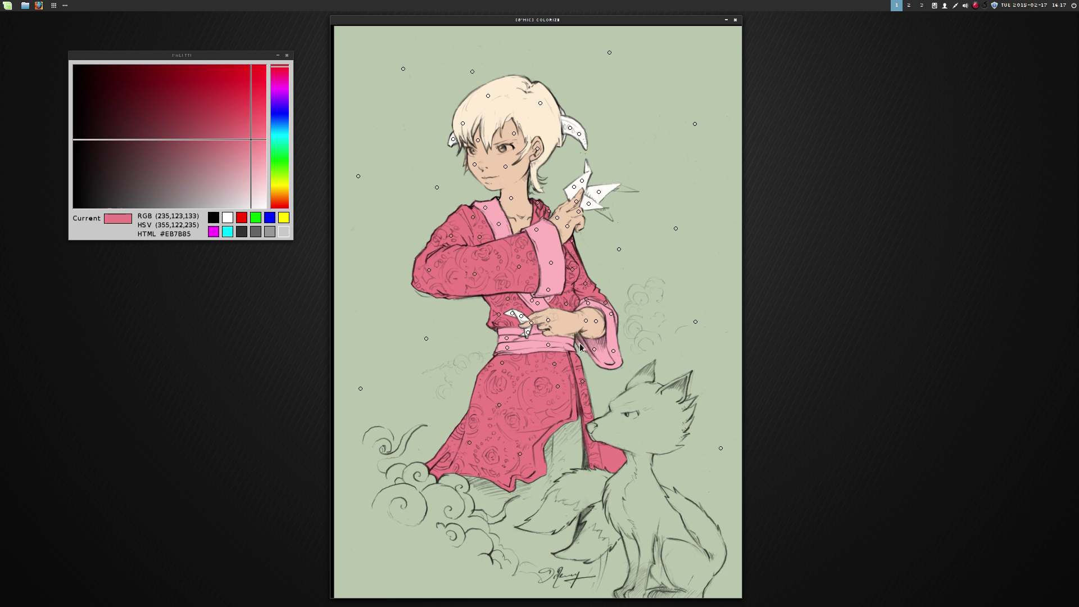
Pick a darker maroon and place color points on the kimono's inner skirt and the area beneath its hem.
left_click(207, 136)
left_click(570, 450)
left_click(536, 493)
left_click(481, 500)
left_click(537, 549)
Pick a pale green and place color points on the swirling clouds at the character's feet.
left_click(258, 183)
left_click(280, 175)
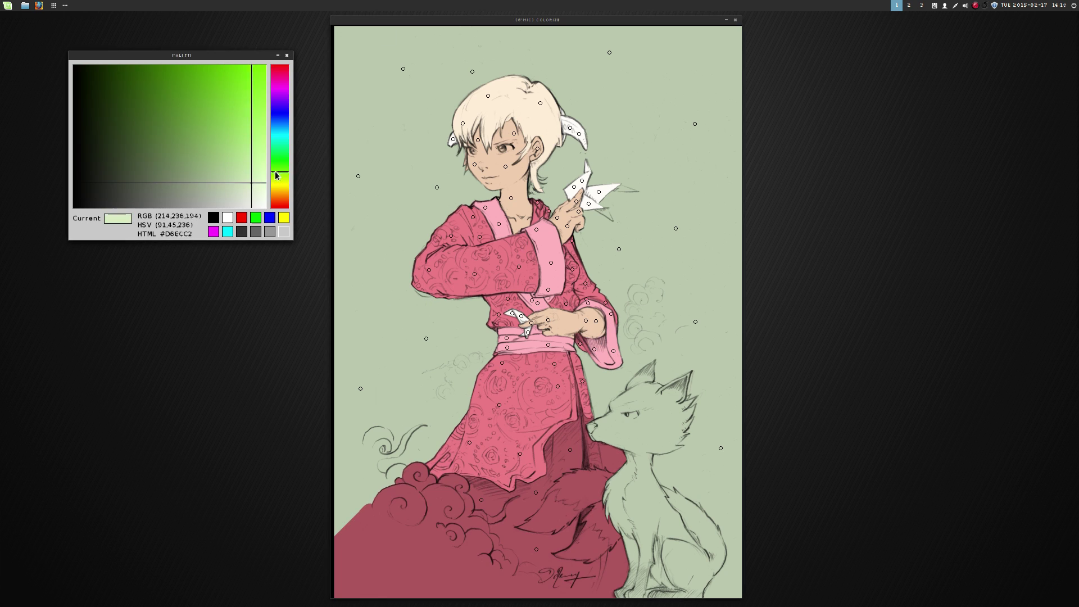
left_click(251, 183)
left_click(483, 515)
left_click(497, 518)
Separate the upper cloud wisp from the background with a pale green point inside and grey-green #BAC7AE points around it.
left_click(350, 444)
left_click(372, 438)
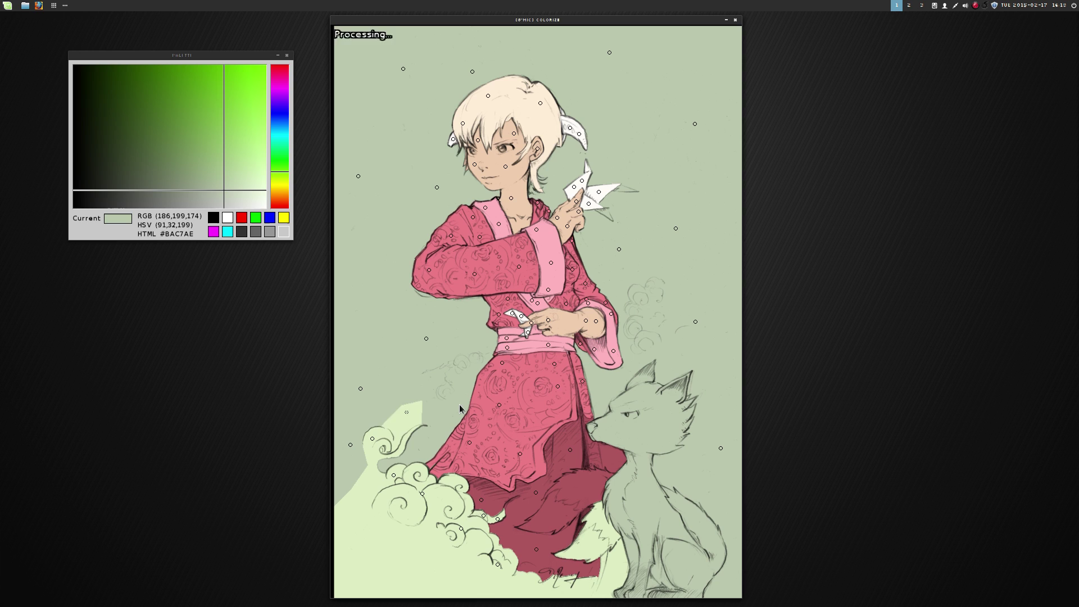
left_click(406, 412)
left_click(385, 423)
Choose orange #F4AD49, place color points on the fox's muzzle and cheek, and update the colorization.
left_click(280, 193)
left_click(258, 90)
left_click(258, 107)
left_click(603, 428)
left_click(638, 429)
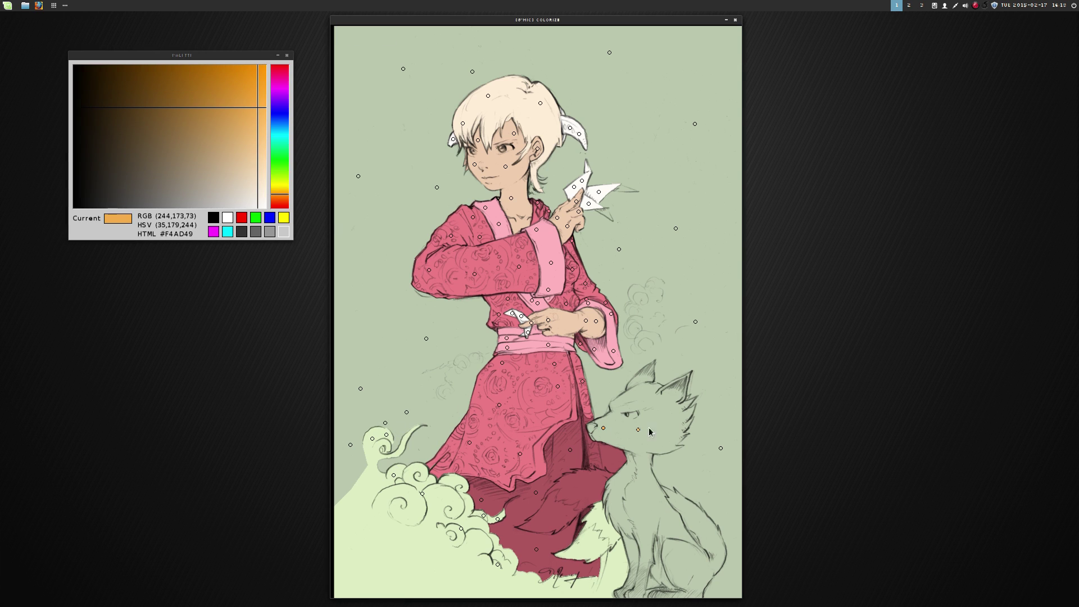
key("space")
Clean up the gaps around the fox with sampled grey-green background points and rose pink points on the adjoining kimono edge.
right_click(715, 478)
left_click(607, 455)
right_click(566, 410)
left_click(587, 416)
left_click(593, 454)
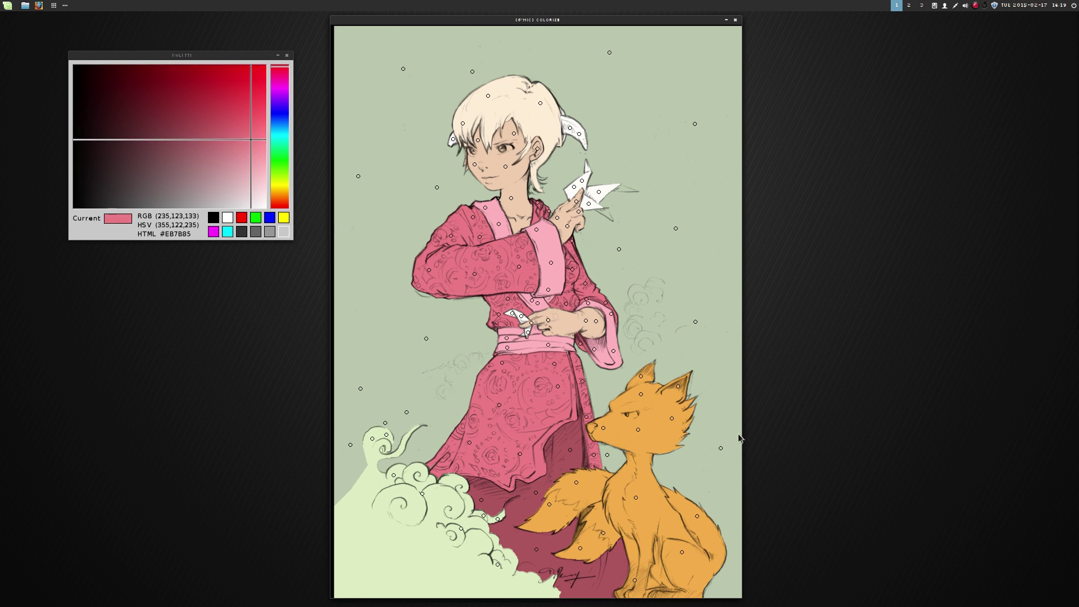
right_click(739, 438)
left_click(618, 558)
Choose brown #994F14, place two color points on the upper fox tail's tip and update the colorization.
right_click(588, 498)
left_click(188, 82)
left_click(280, 197)
left_click(556, 515)
left_click(540, 524)
key("space")
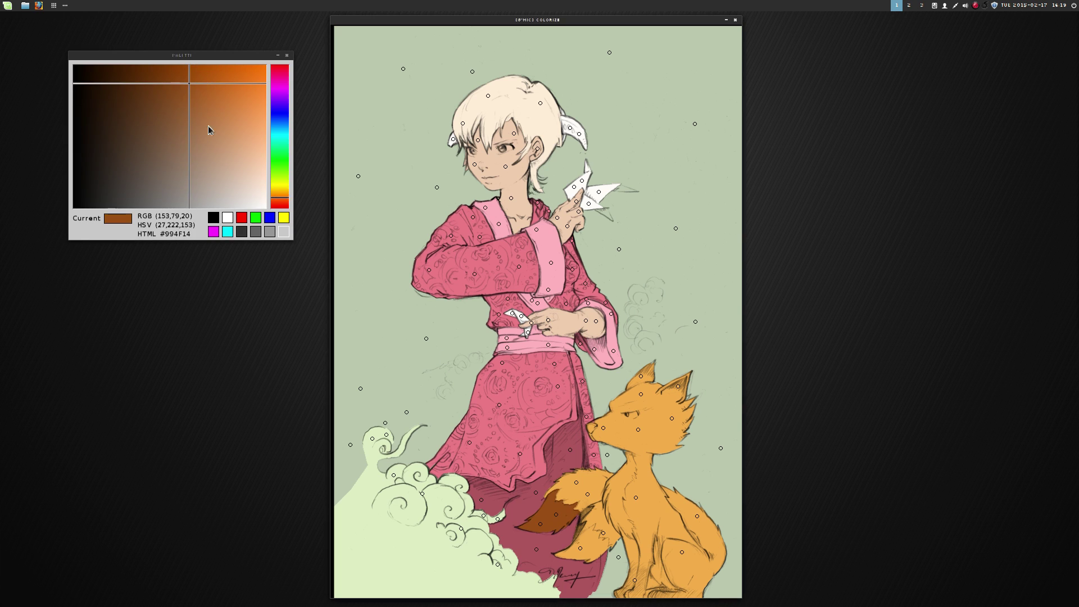
Change the tail-tip brown to #8F725A and place color points on the lower tail's tip and the fox's front paws.
left_click(203, 99)
left_click(181, 155)
left_click(593, 543)
left_click(588, 553)
left_click(622, 592)
left_click(636, 591)
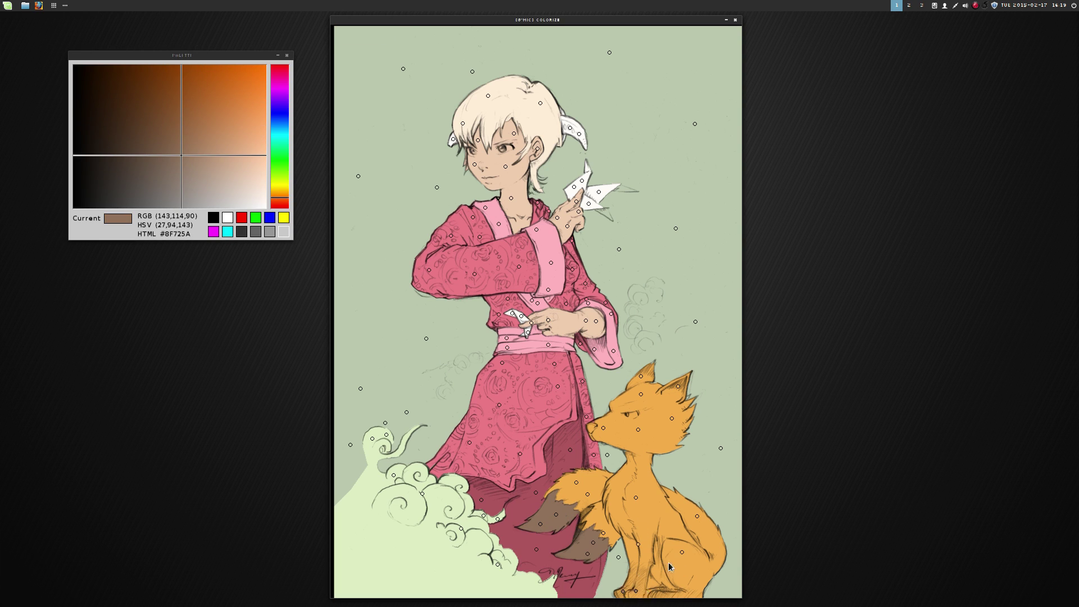
Sample the fox's orange and place color points on the upper front legs and belly to limit the brown to the paws.
right_click(669, 562)
left_click(629, 545)
left_click(638, 544)
left_click(652, 584)
right_click(670, 563)
left_click(659, 572)
Place maroon color points below the fox's lower tail and a grey-green #BAC7AE point in the gap beside its front legs.
right_click(563, 554)
left_click(572, 569)
left_click(589, 583)
right_click(618, 568)
left_click(607, 585)
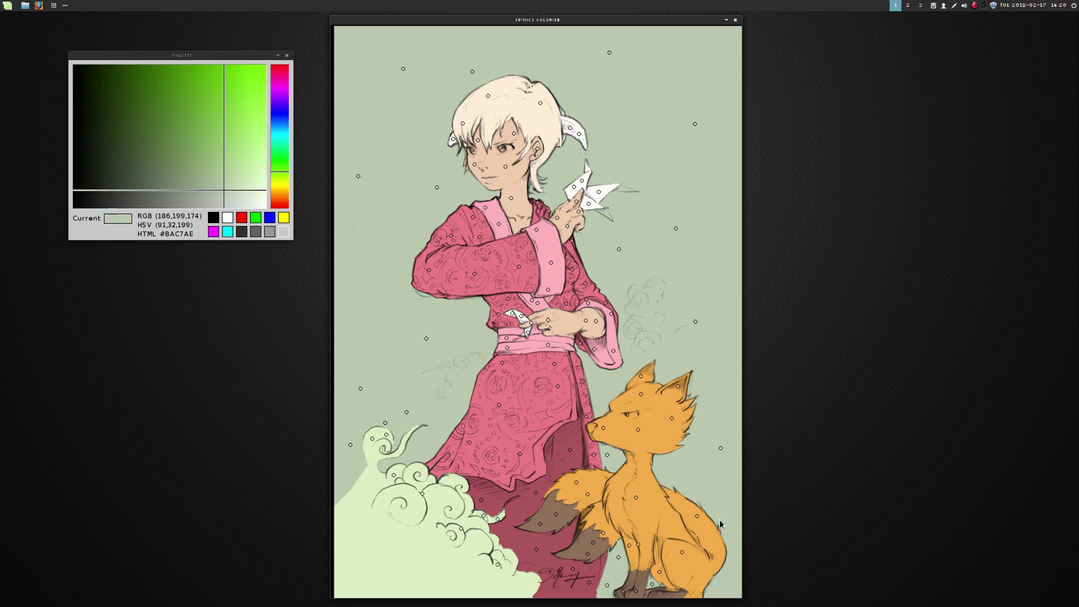
Color the fox's ears with the sampled paw brown, bounded by orange, and place a dark #3E372D point on its nose.
right_click(638, 579)
right_click(671, 409)
left_click(664, 398)
left_click(684, 397)
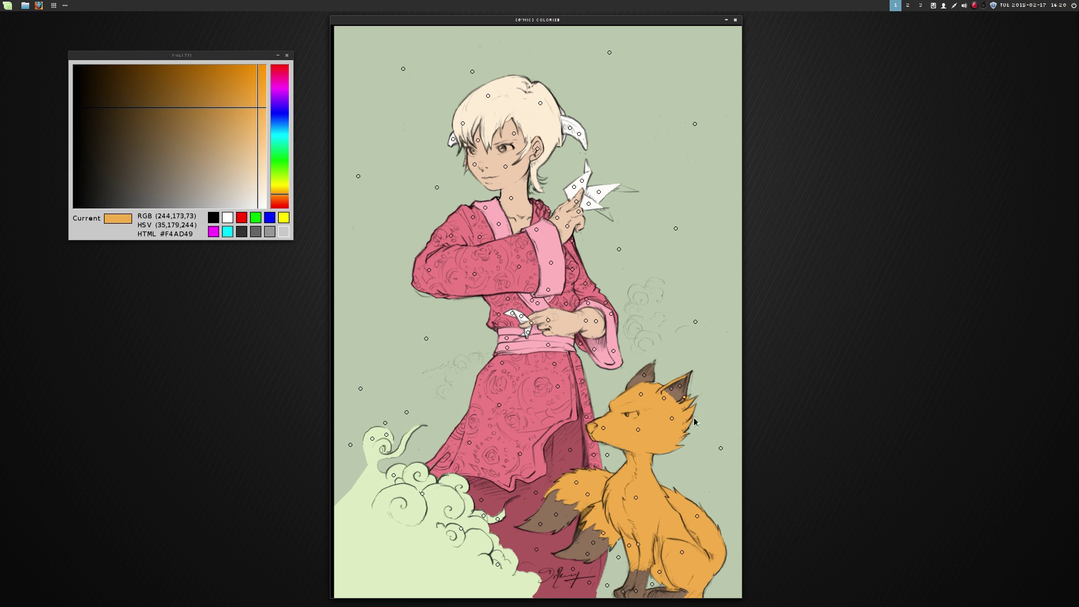
right_click(591, 427)
left_click(591, 428)
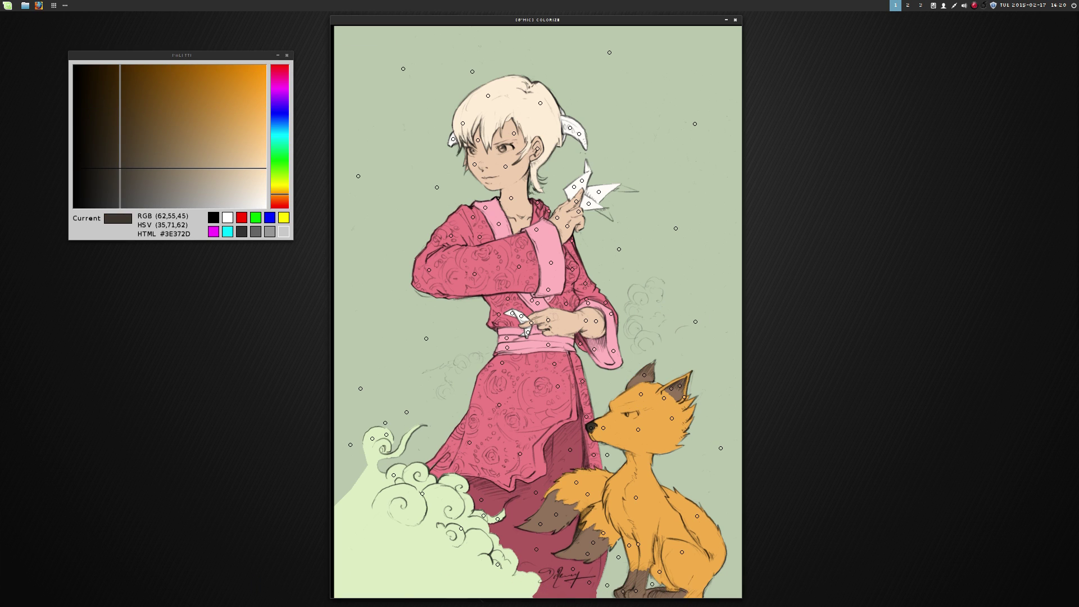
Replace the fox's dark nose color with the lighter brownish grey #55514B.
right_click(591, 428)
key("r")
left_click_drag(135, 179, 138, 191)
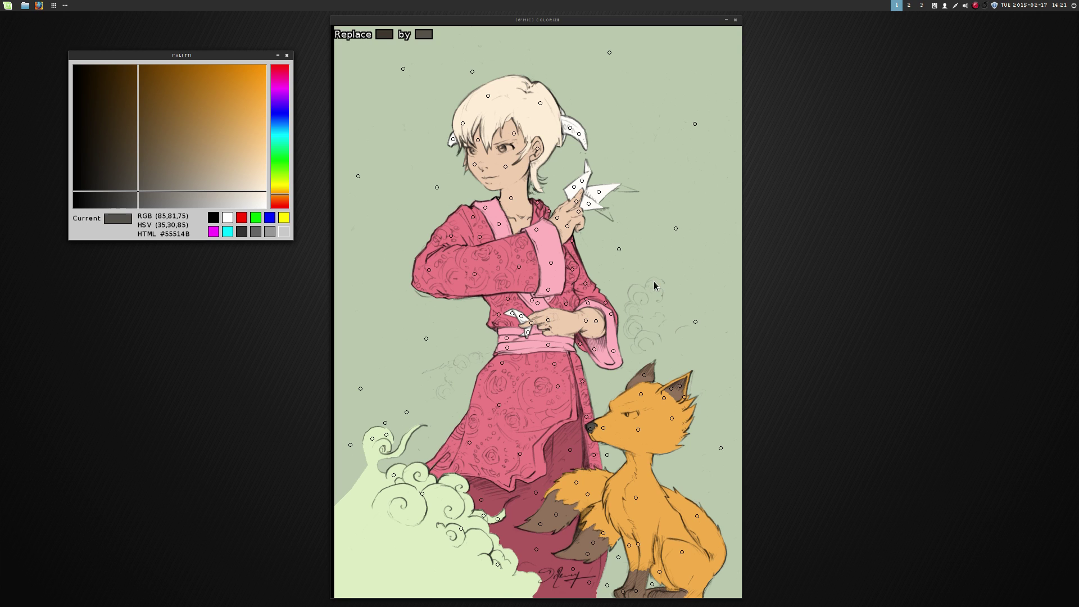
key("r")
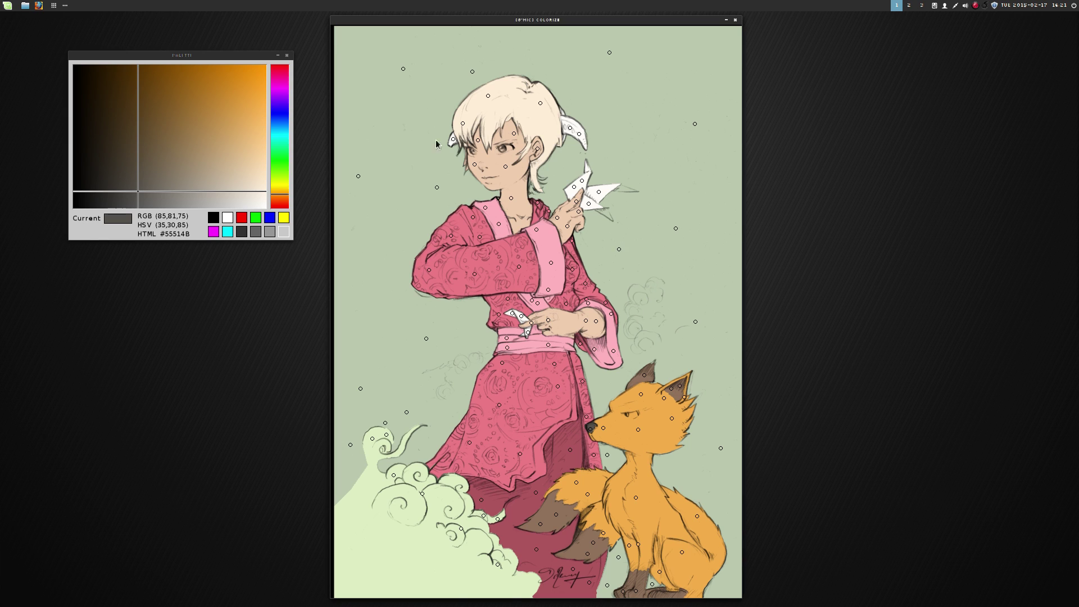
Finish the interactive colorization and switch back to Krita with the flat colors output as a new layer.
key("Return")
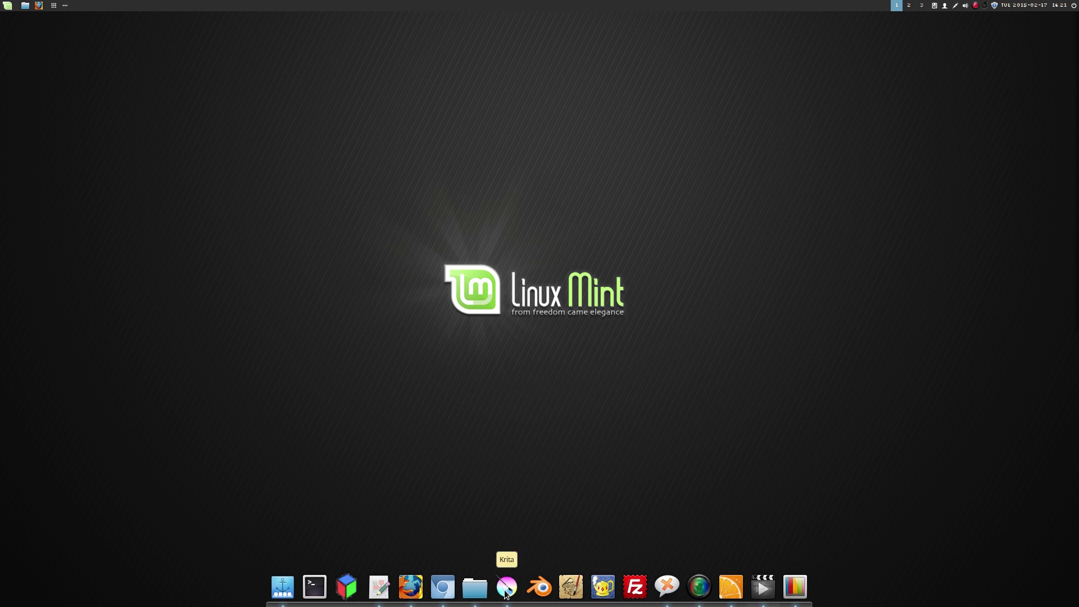
left_click(506, 588)
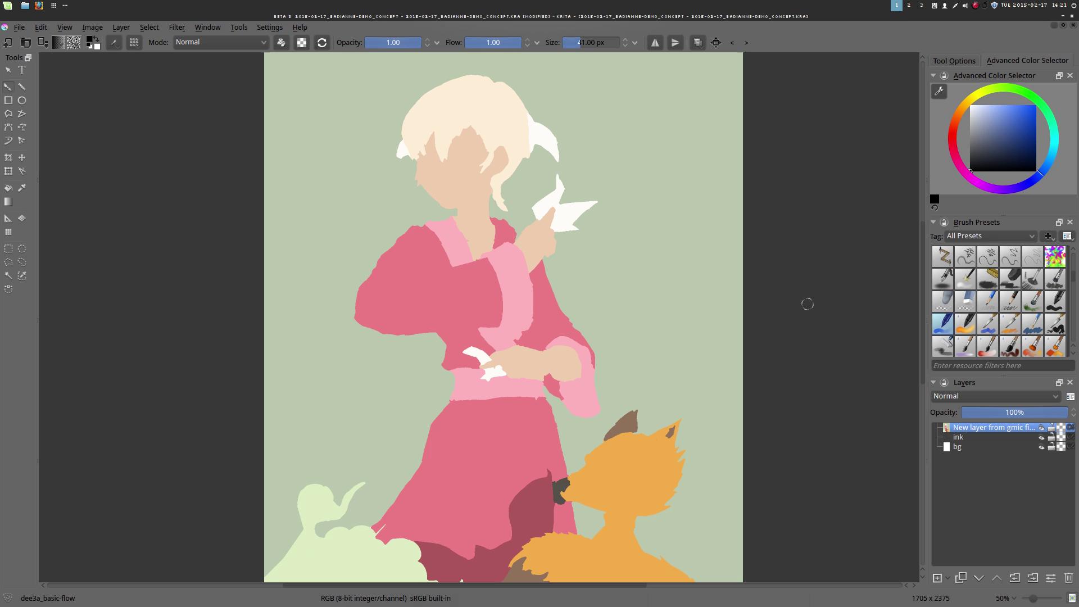
scroll(575, 289, "down", 1)
left_click_drag(562, 340, 559, 305)
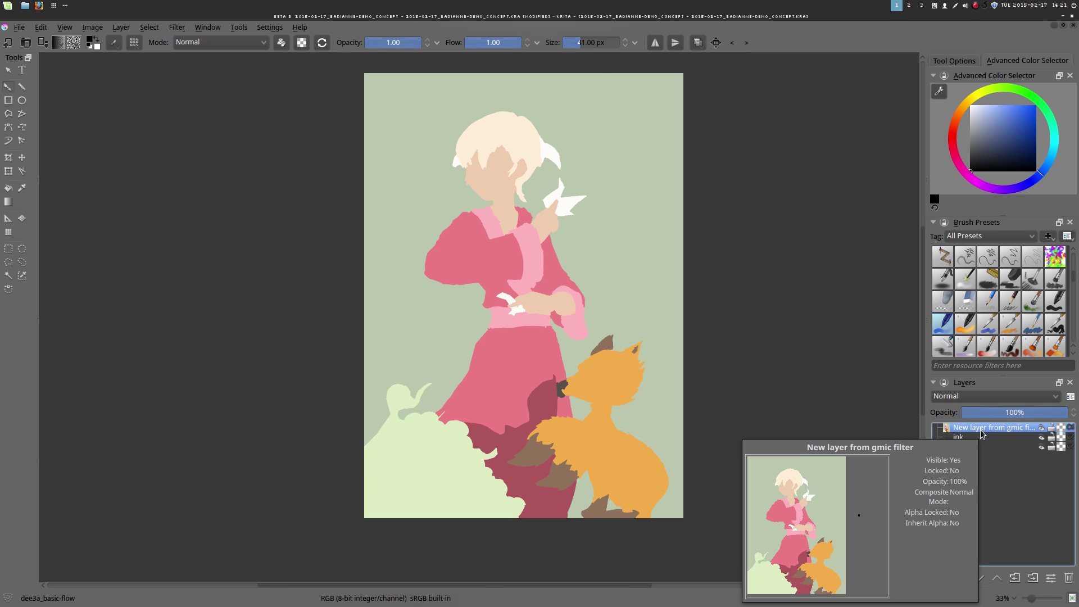
Move the flat color layer generated by the G'MIC filter below the ink layer.
mouse_move(980, 436)
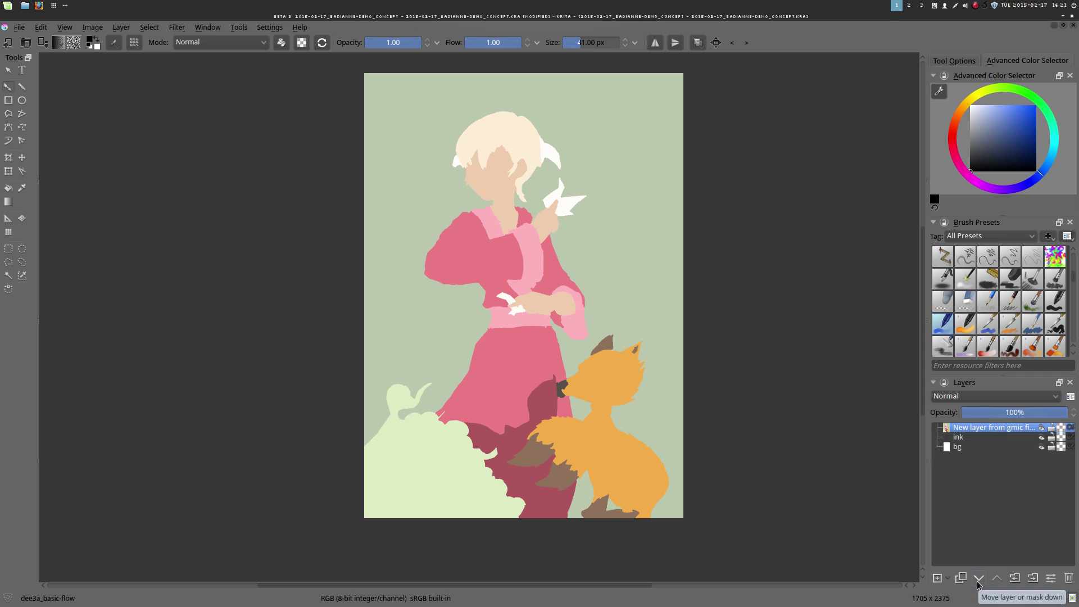
left_click(981, 575)
scroll(636, 377, "up", 1)
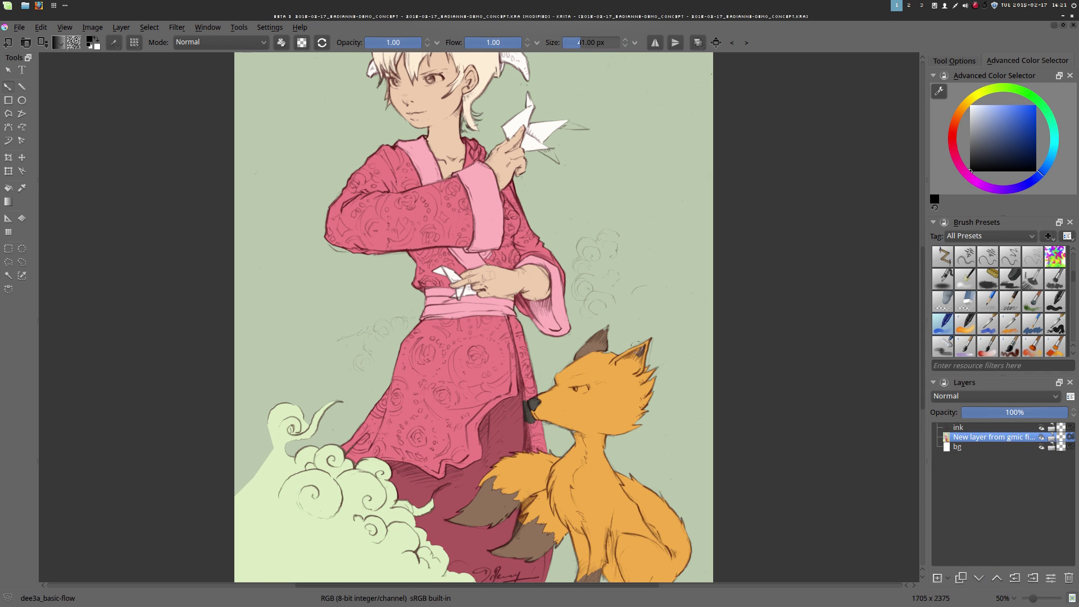
left_click_drag(640, 291, 658, 332)
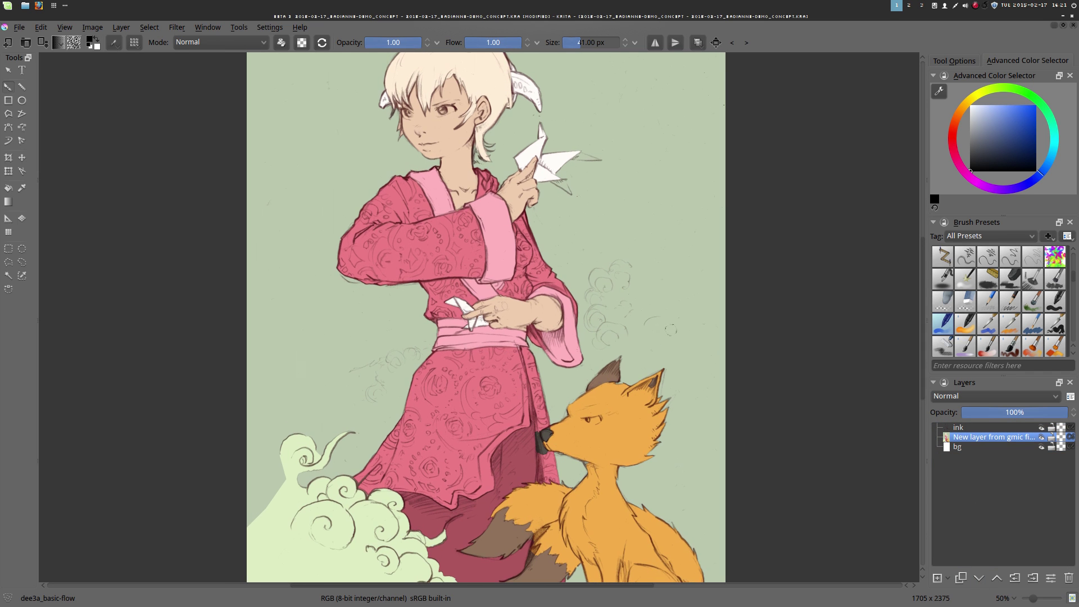
Select the ink layer and examine its line art over the flat colors around the character's face and upper body.
left_click(993, 429)
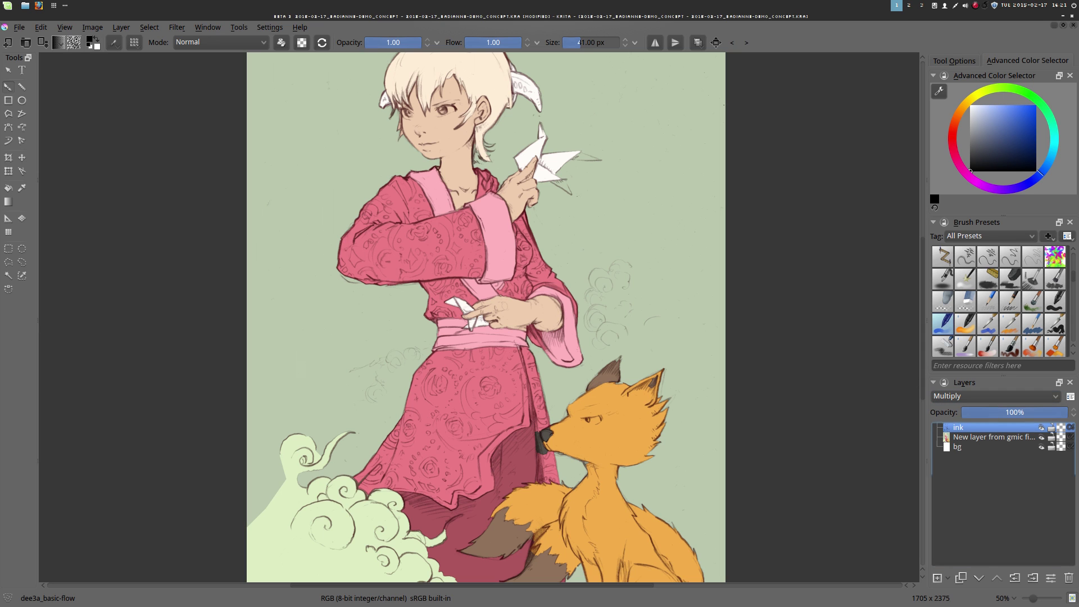
left_click_drag(463, 189, 497, 239)
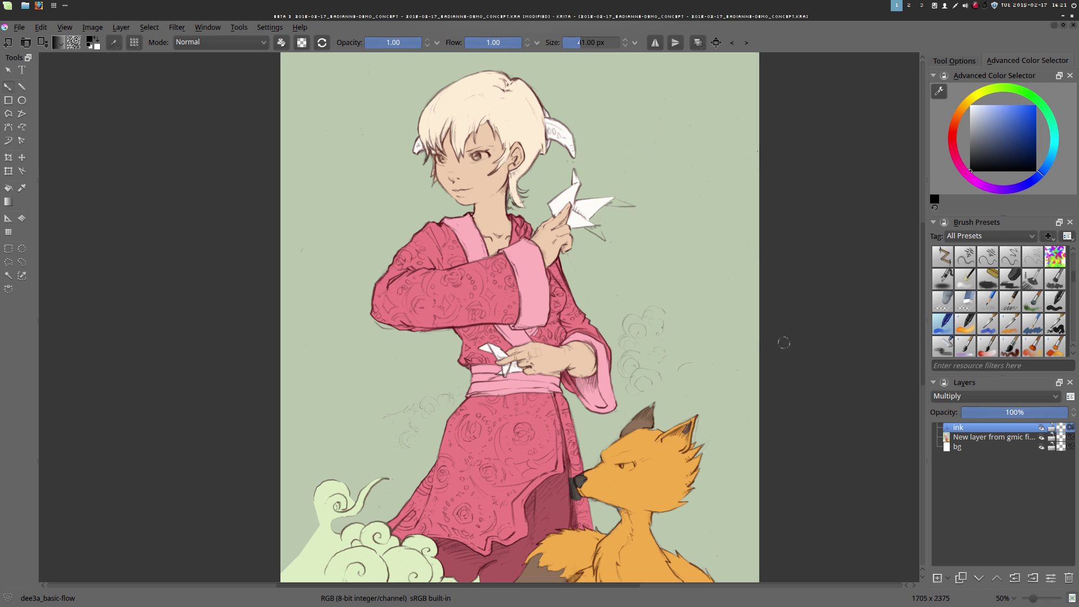
scroll(501, 187, "up", 2)
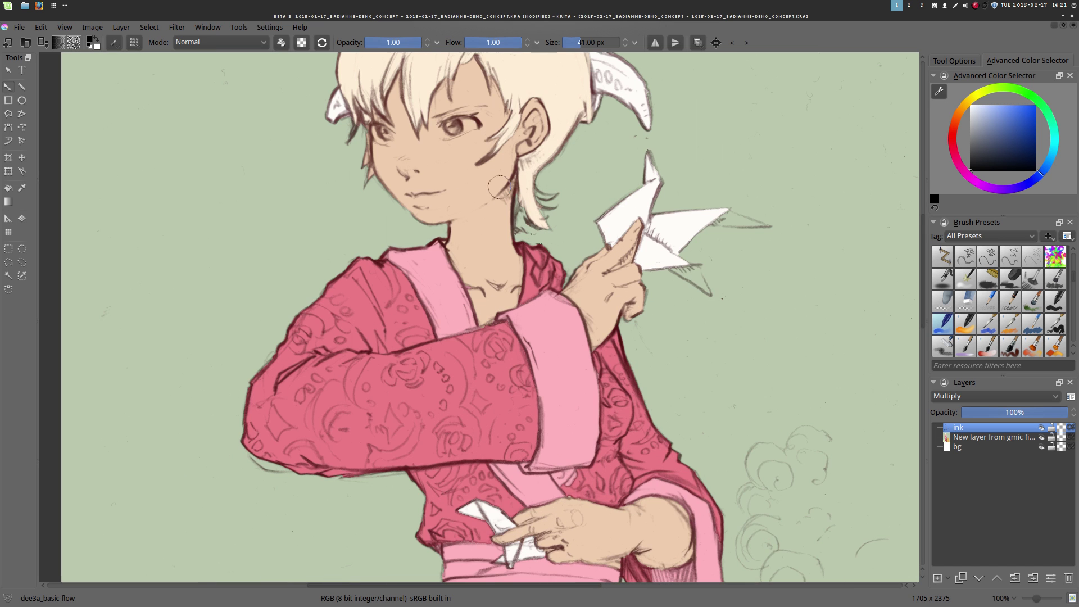